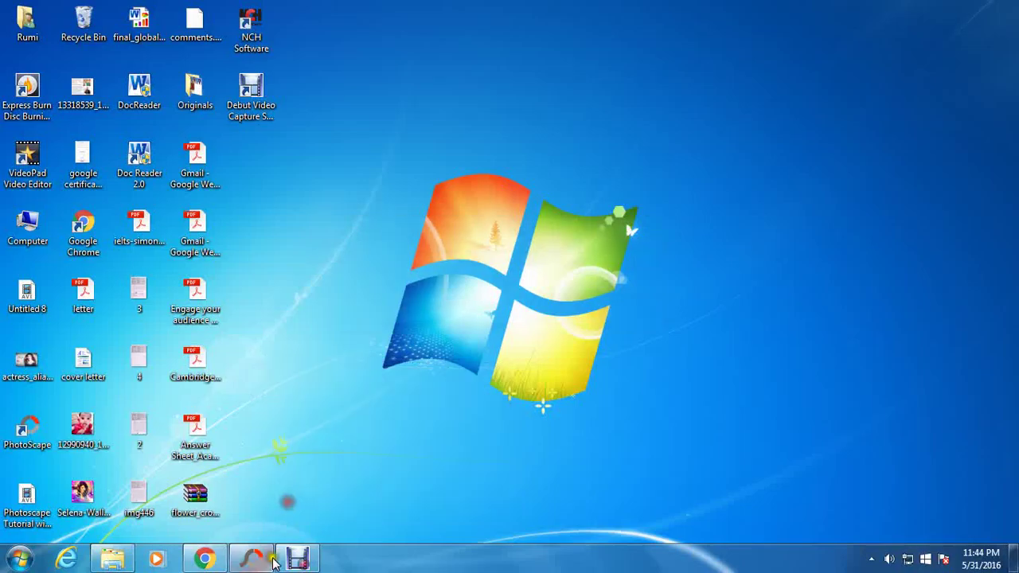
- Apply a Bright,Color Deepen adjustment of 91 to the red-dress photo
left_click(270, 559)
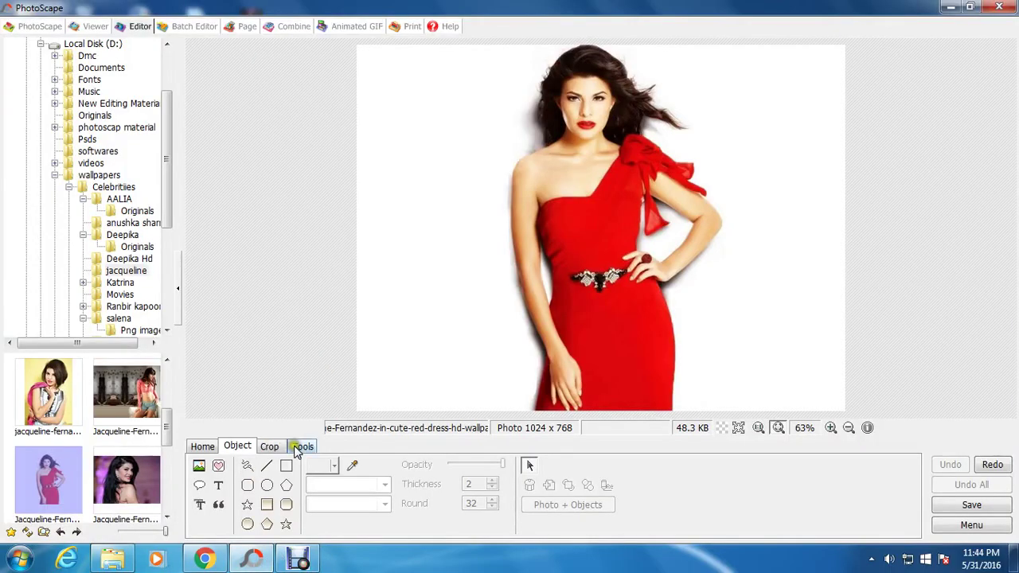
left_click(202, 446)
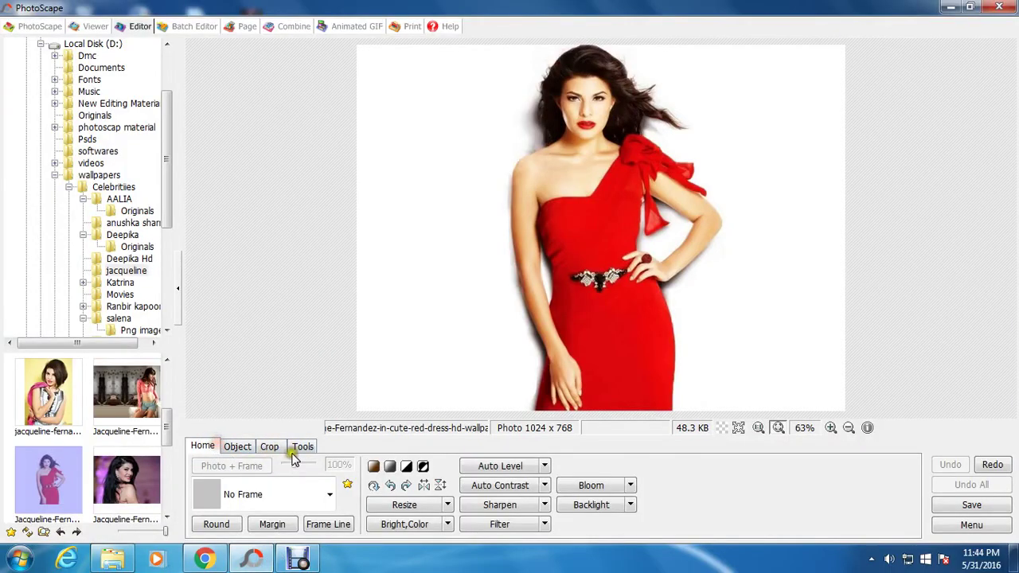
left_click(402, 524)
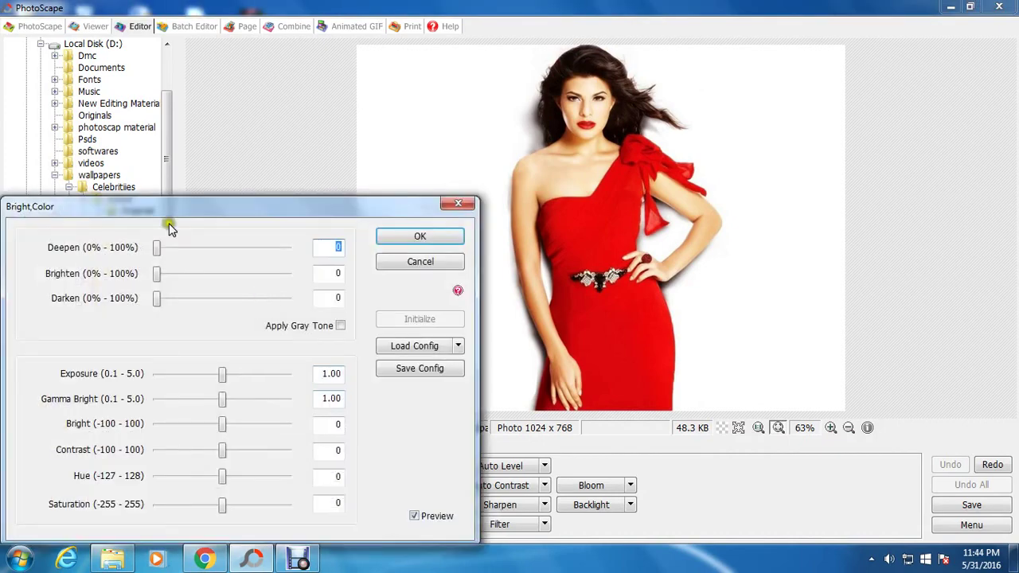
left_click_drag(204, 266, 281, 271)
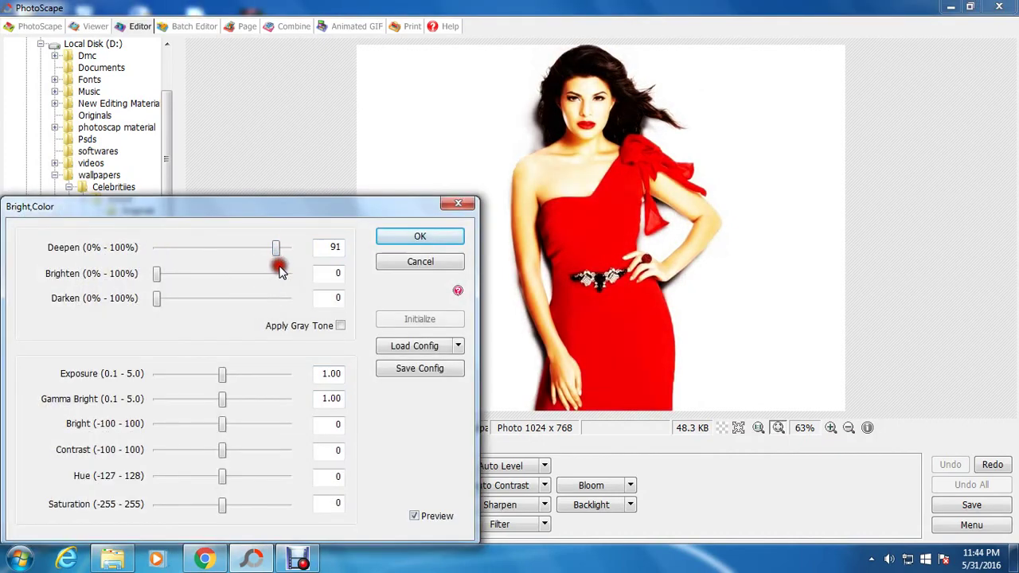
left_click(381, 239)
left_click(242, 448)
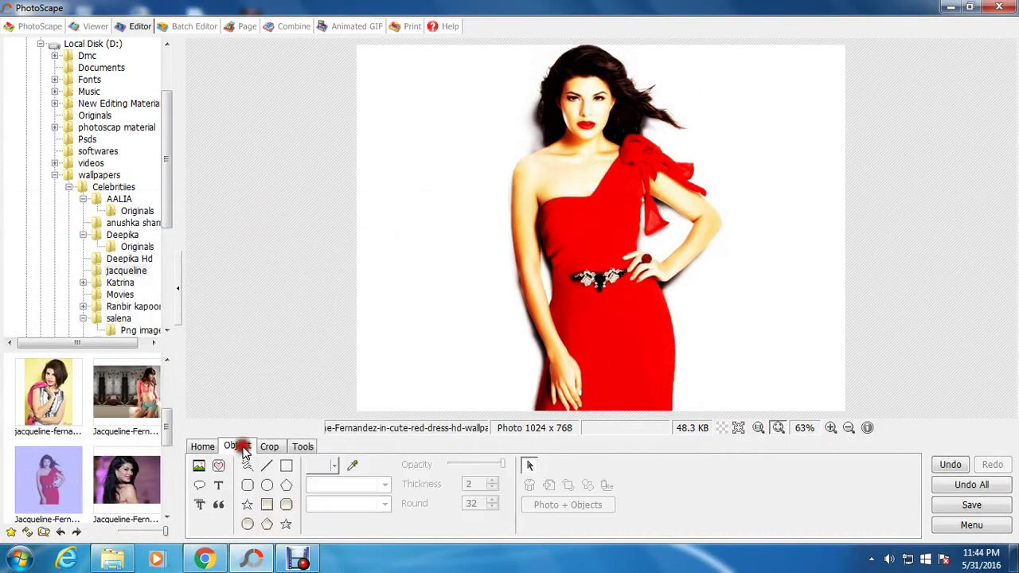
- Insert the flowers PNG from D:\New Editing Material\dress at full opacity
left_click(201, 468)
left_click(231, 448)
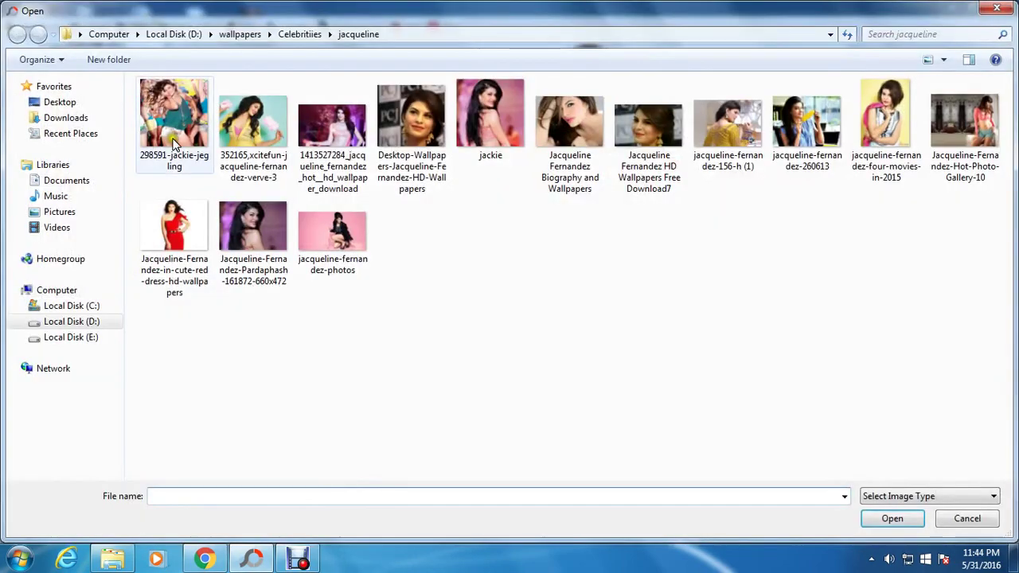
mouse_move(72, 322)
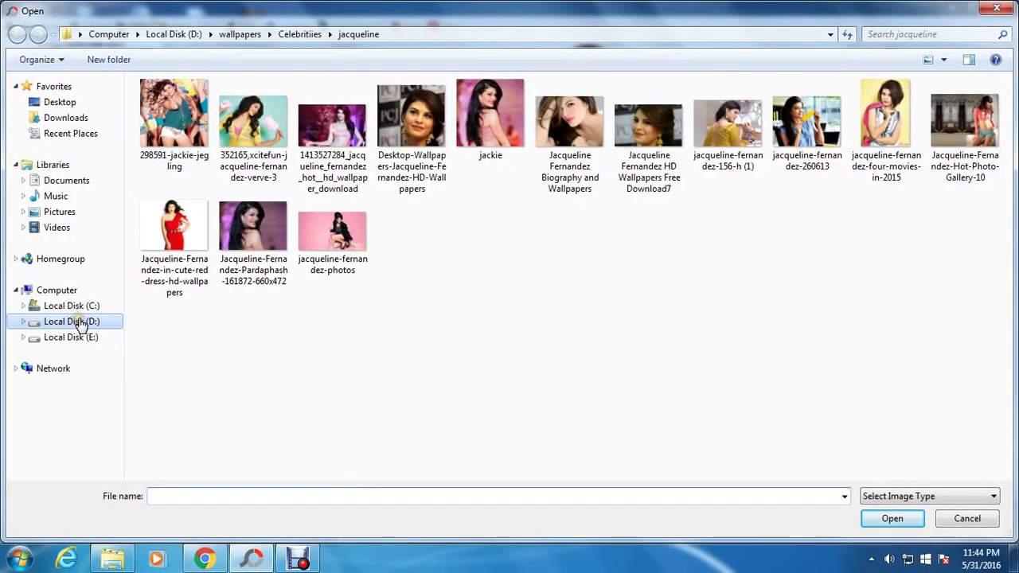
left_click(187, 34)
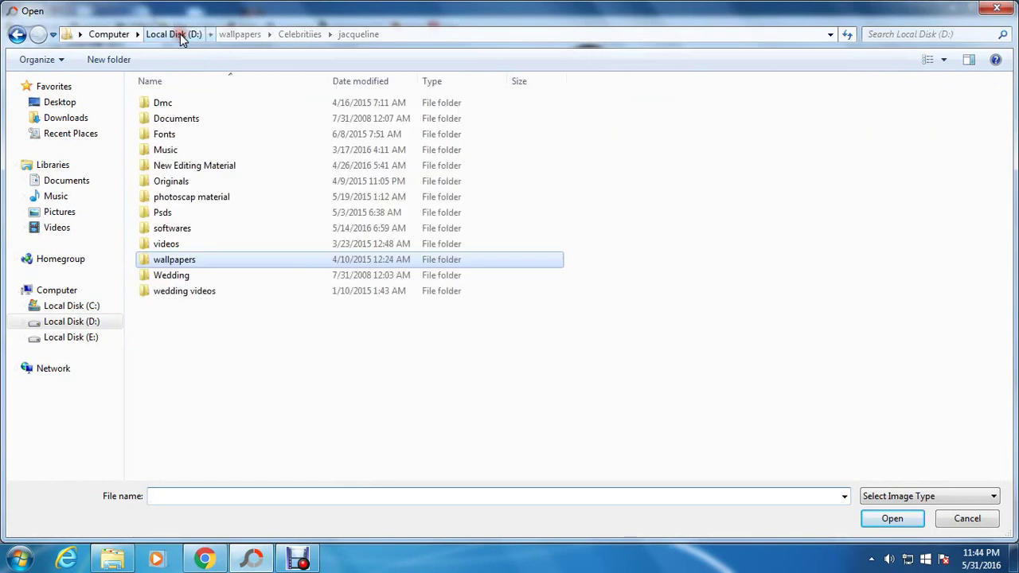
double_click(205, 165)
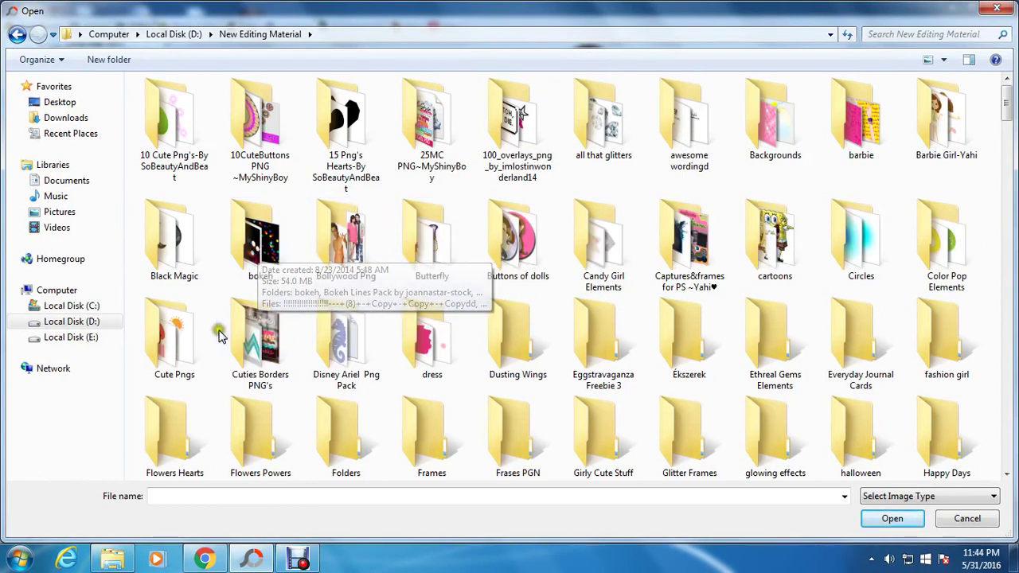
double_click(432, 333)
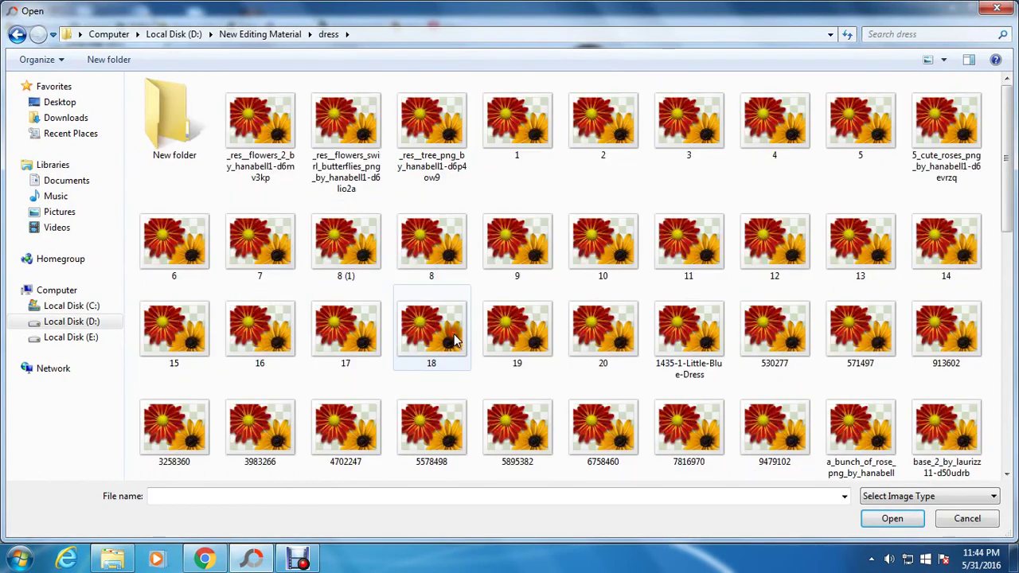
left_click(273, 117)
double_click(273, 117)
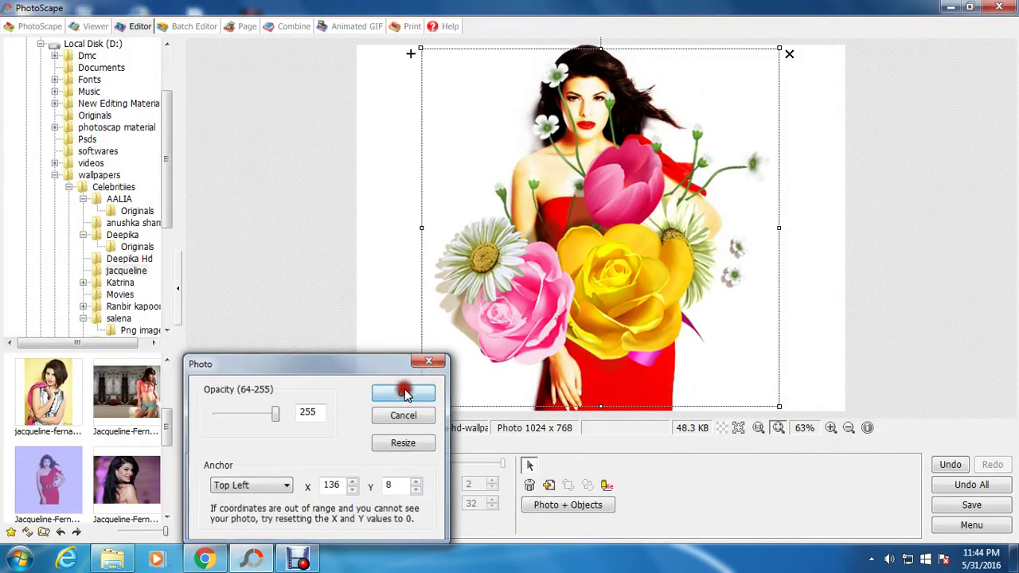
left_click(399, 387)
- Shrink the flower bouquet and move it to the lower left beside her hand
left_click(781, 49)
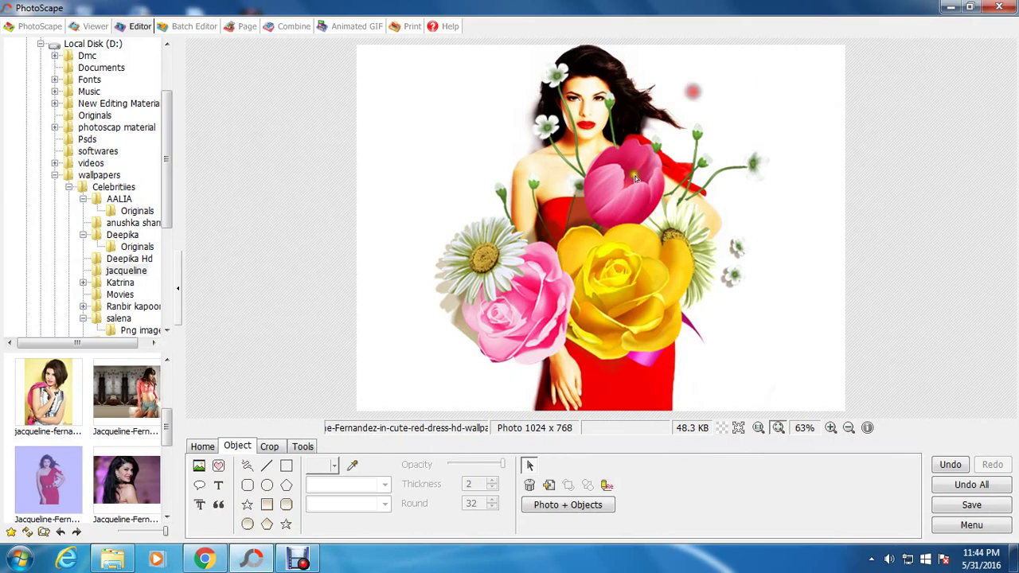
left_click_drag(780, 47, 618, 215)
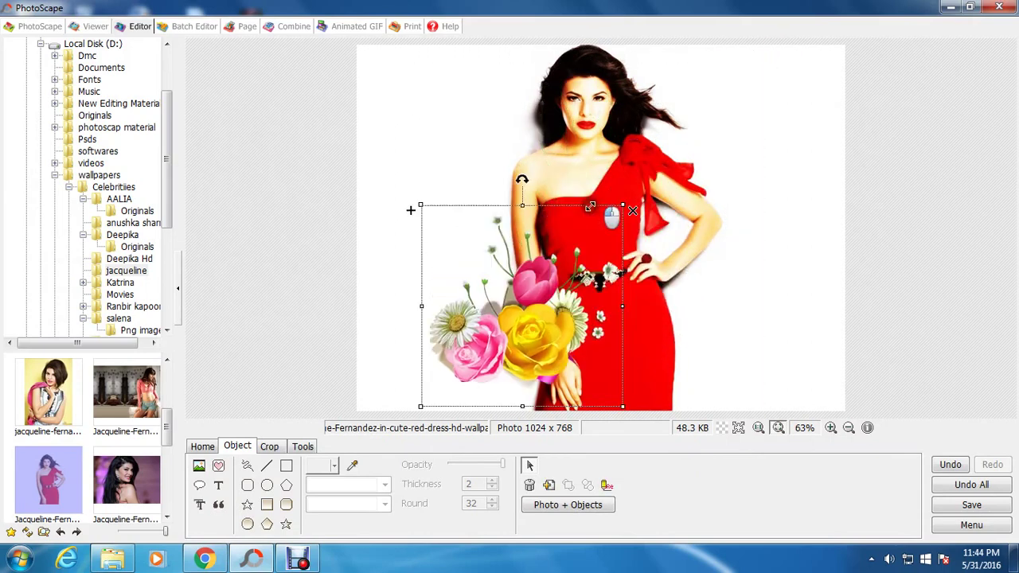
left_click_drag(478, 352, 418, 377)
left_click(686, 316)
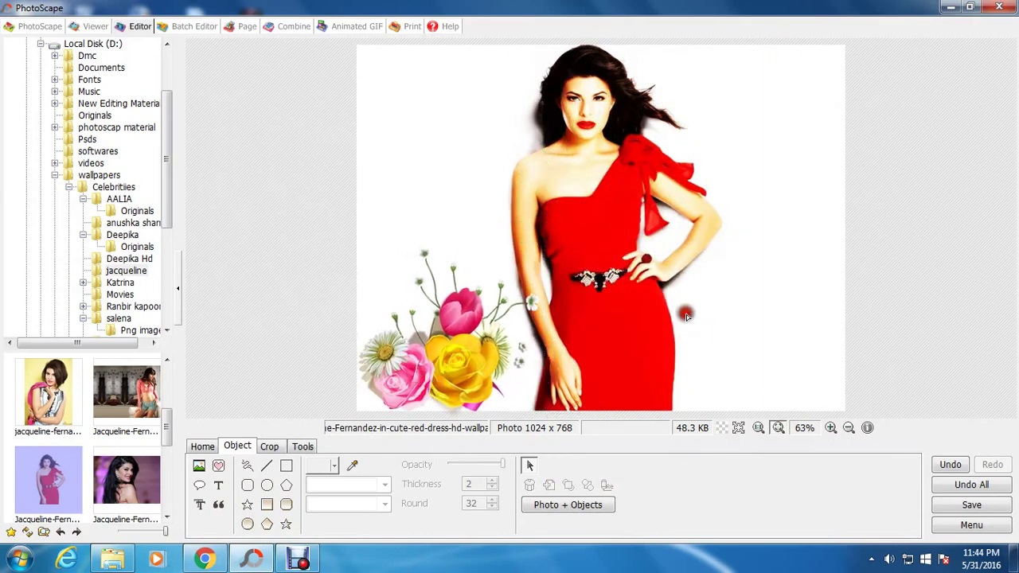
left_click(205, 470)
- Insert the 5_cute_roses PNG and delete the flower bouquet
left_click(250, 448)
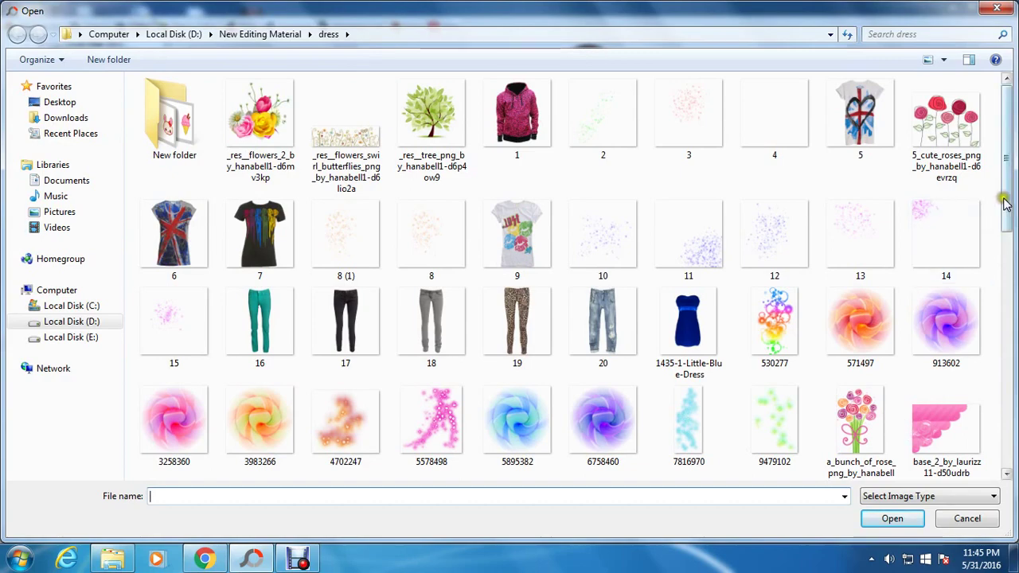
double_click(948, 128)
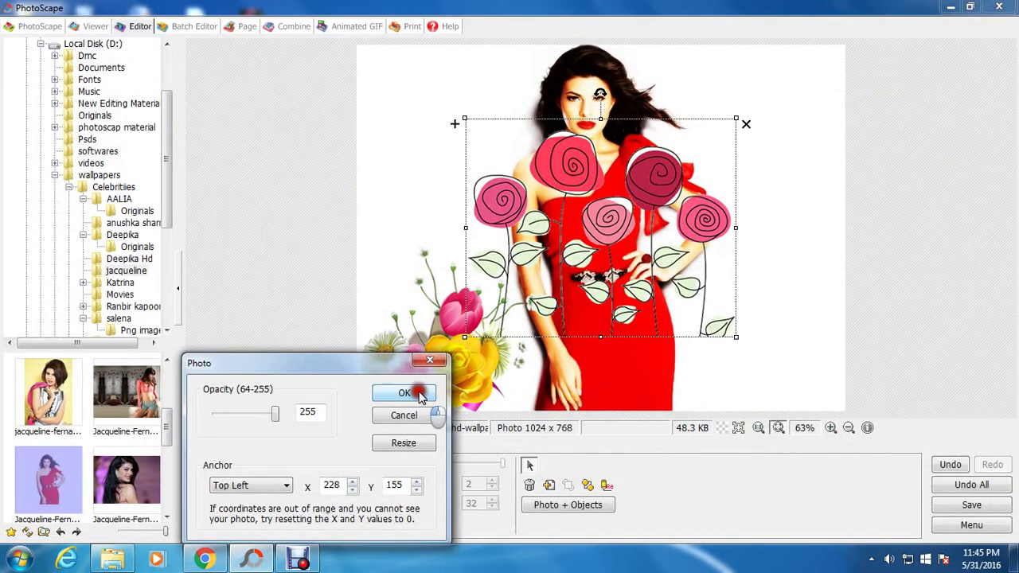
left_click(407, 330)
left_click(554, 247)
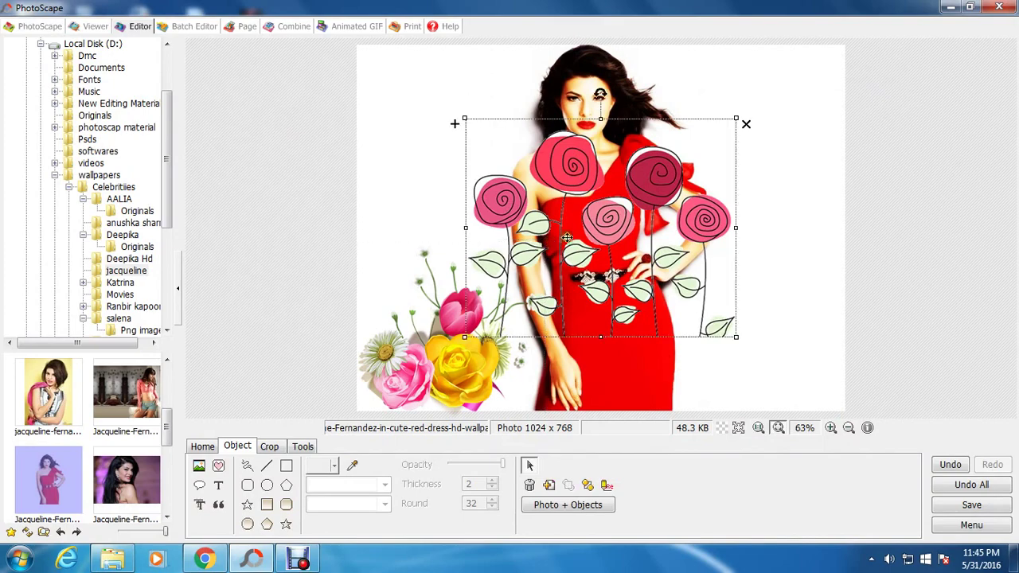
left_click(401, 340)
left_click(553, 247)
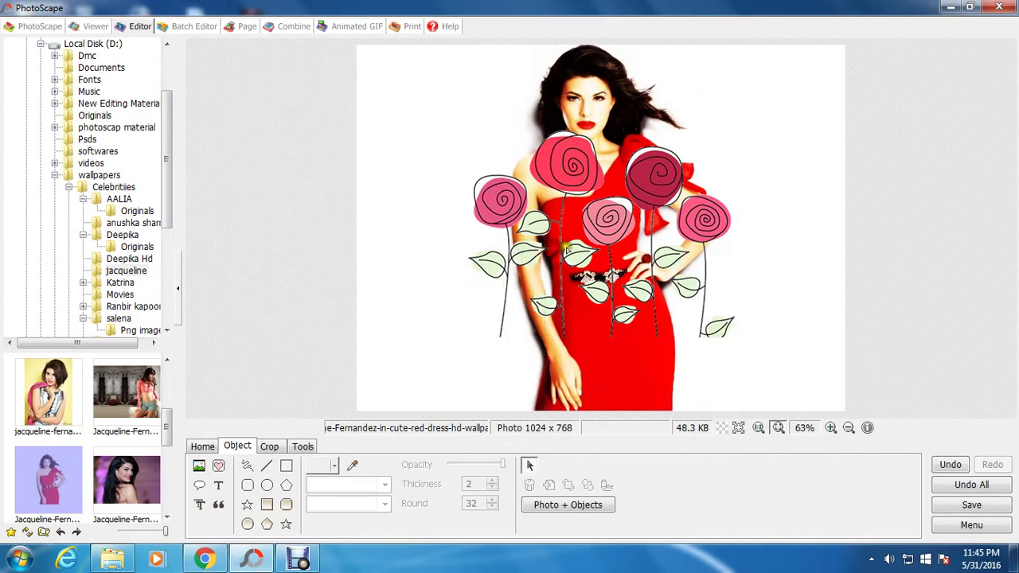
- Shrink the doodled roses and place them in the bottom-left corner
left_click_drag(553, 247, 445, 312)
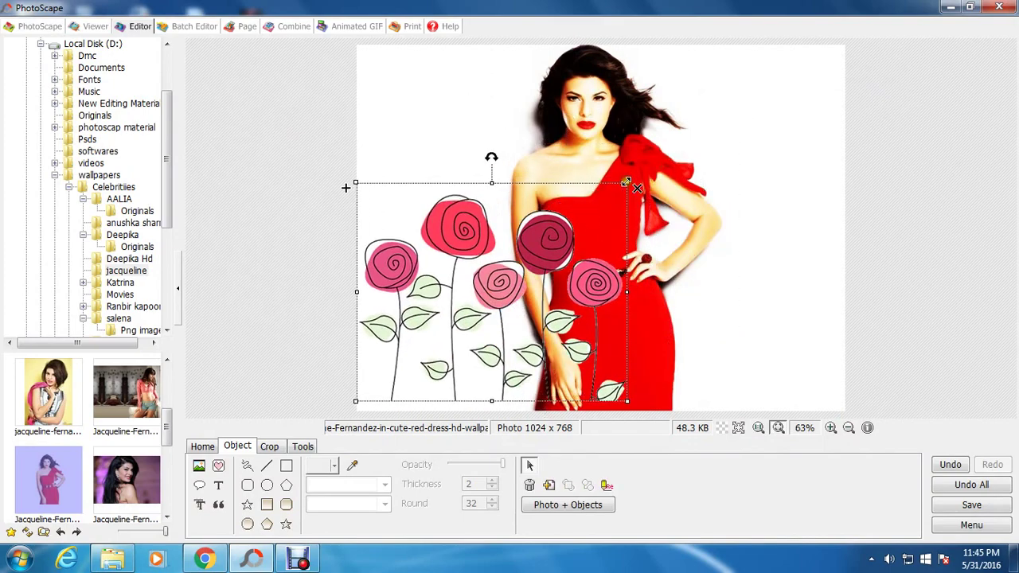
left_click_drag(626, 183, 503, 287)
left_click_drag(451, 366, 459, 376)
left_click(603, 364)
- Insert the lazo pink ribbon PNG and place it across the top-right corner
left_click(197, 468)
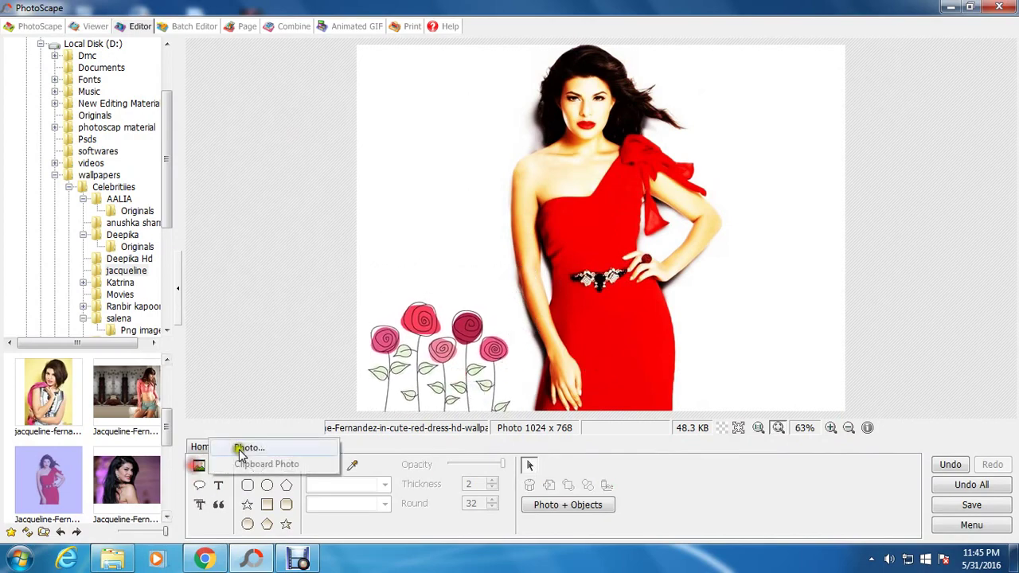
left_click(241, 448)
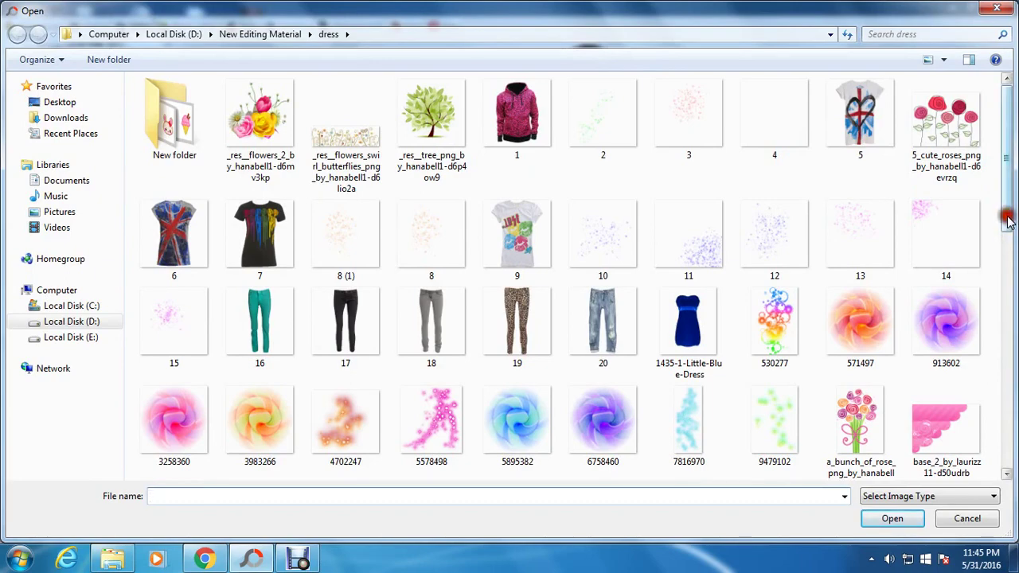
left_click_drag(1009, 220, 1005, 383)
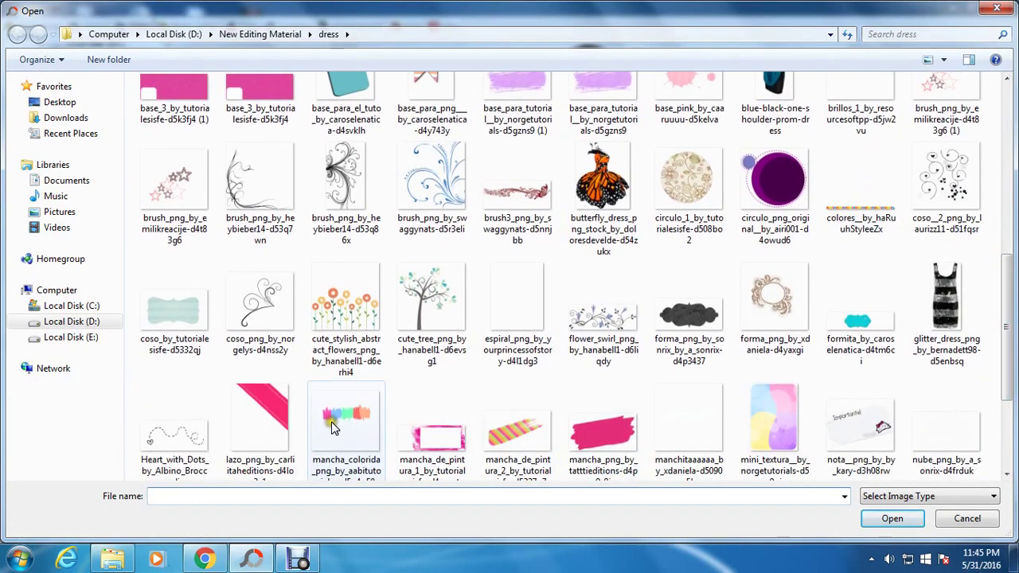
double_click(273, 415)
left_click(408, 394)
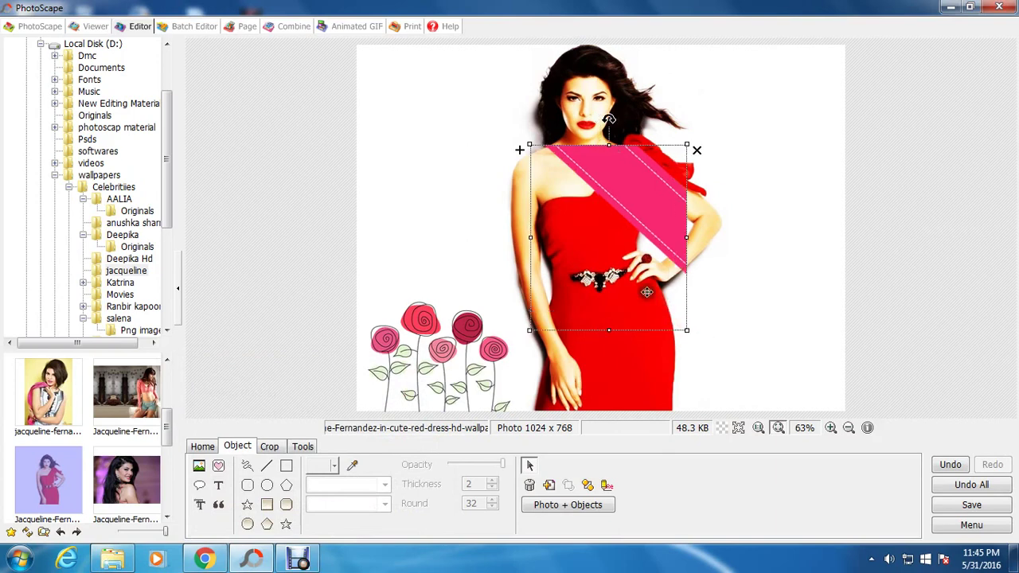
mouse_move(645, 291)
left_mouse_down()
mouse_move(766, 199)
mouse_move(757, 164)
mouse_move(771, 167)
left_mouse_up()
left_click(934, 206)
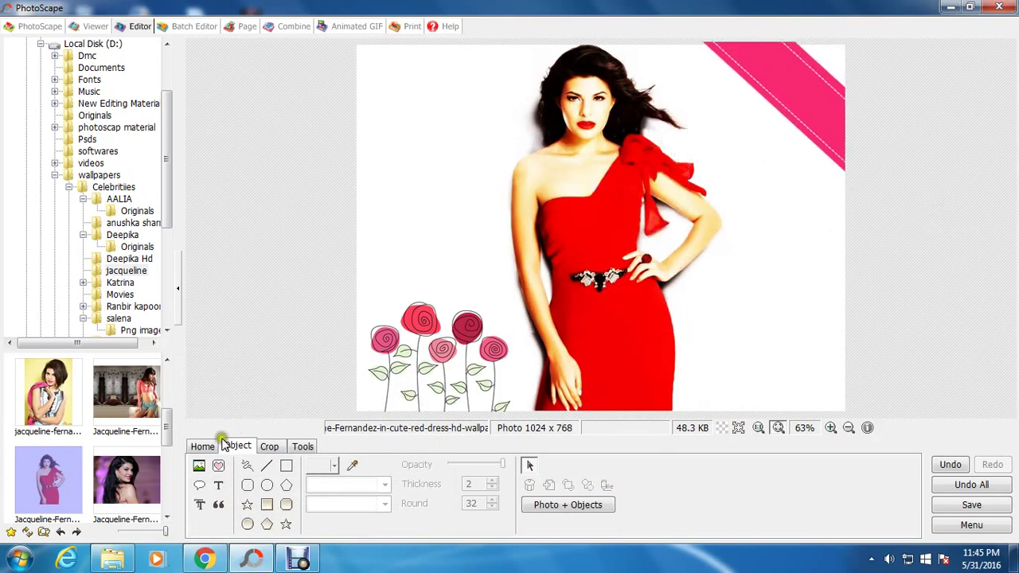
left_click(201, 466)
left_click(247, 449)
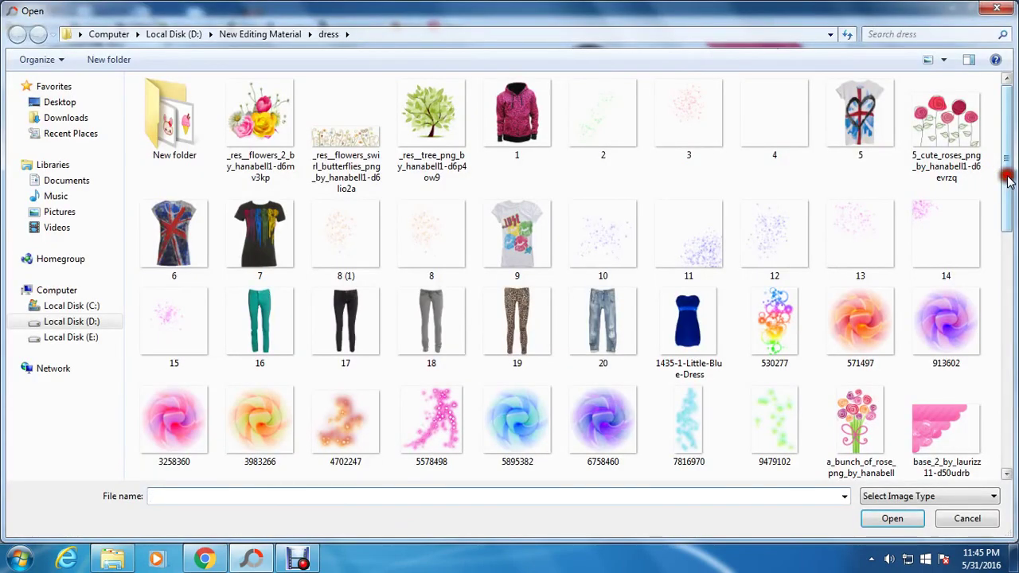
- Insert the sparkle overlay image onto the photo at full opacity
left_click_drag(1008, 179, 993, 319)
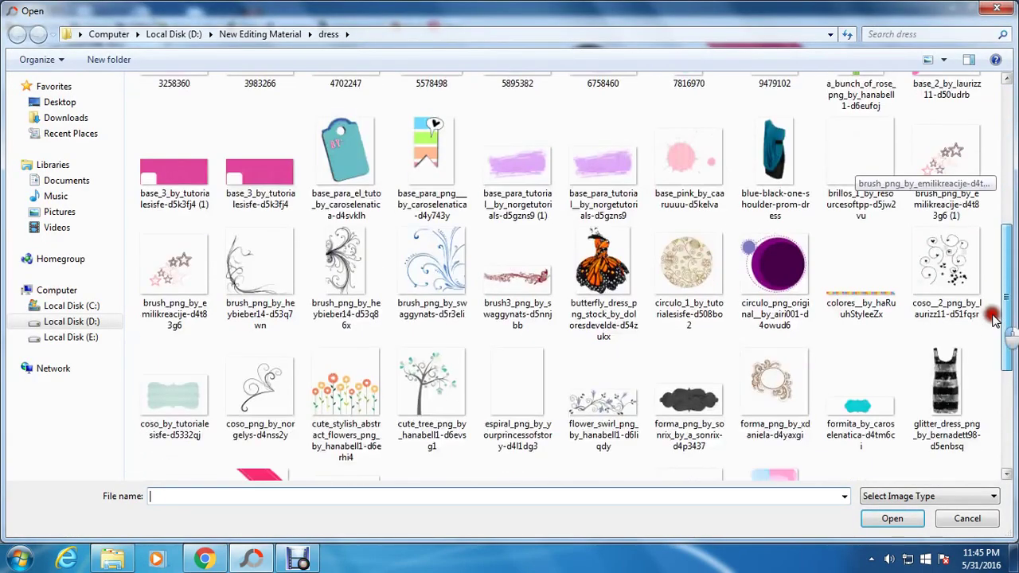
left_click(888, 261)
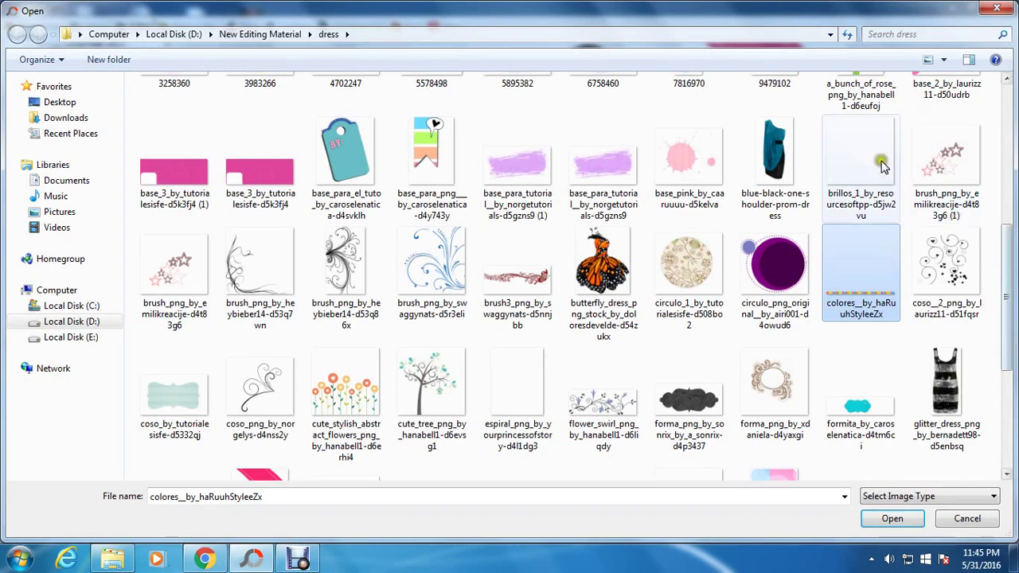
left_click(880, 164)
double_click(876, 171)
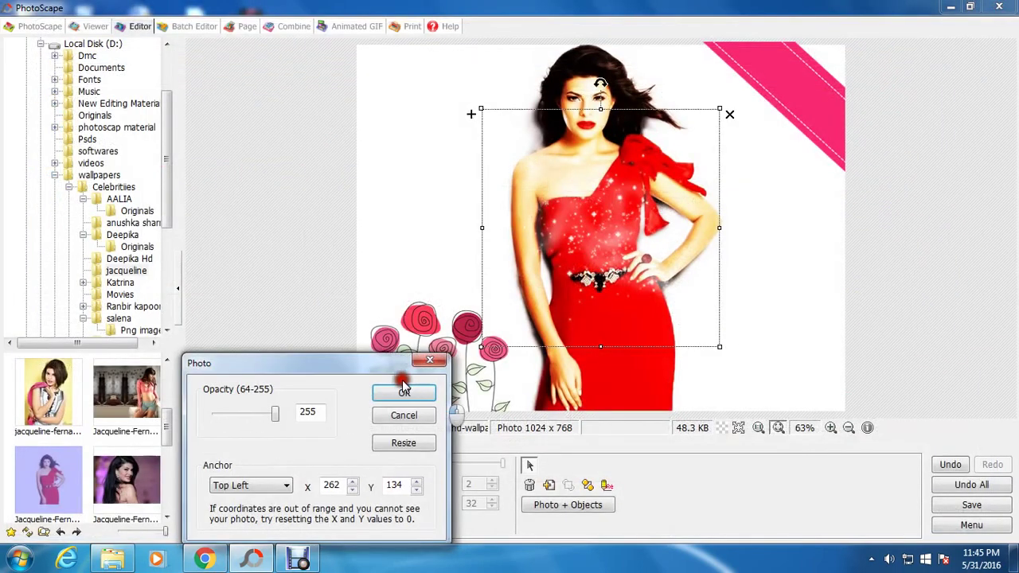
left_click(406, 383)
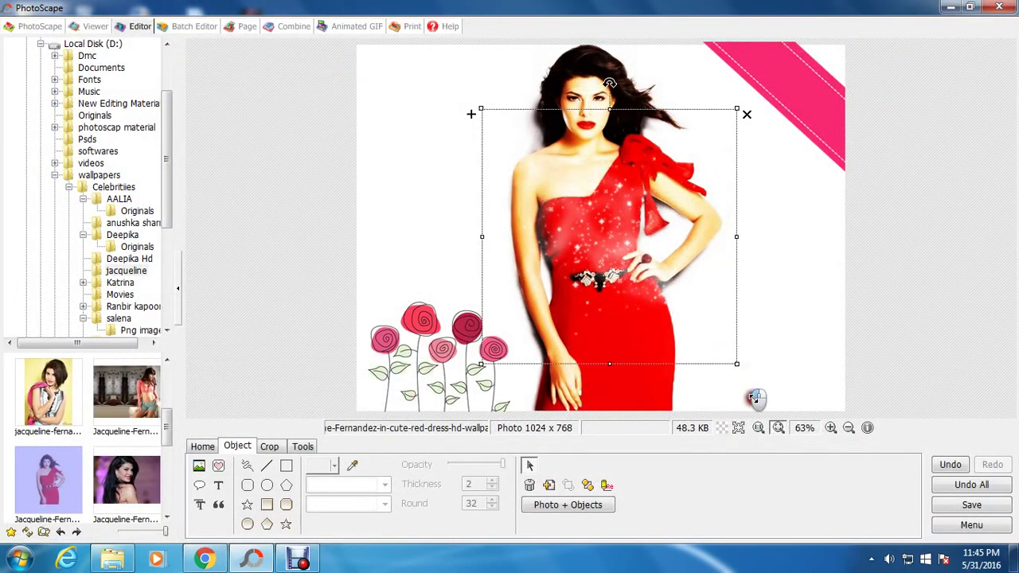
- Enlarge the sparkle overlay and position it over the red dress
left_click_drag(721, 349, 779, 408)
left_click_drag(687, 334, 648, 377)
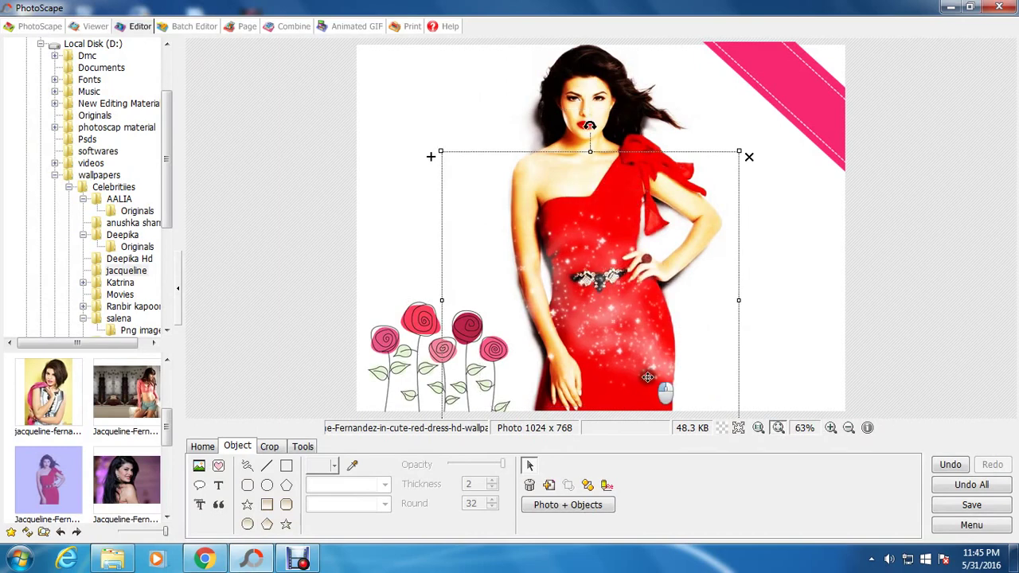
left_click(935, 303)
left_click(574, 310)
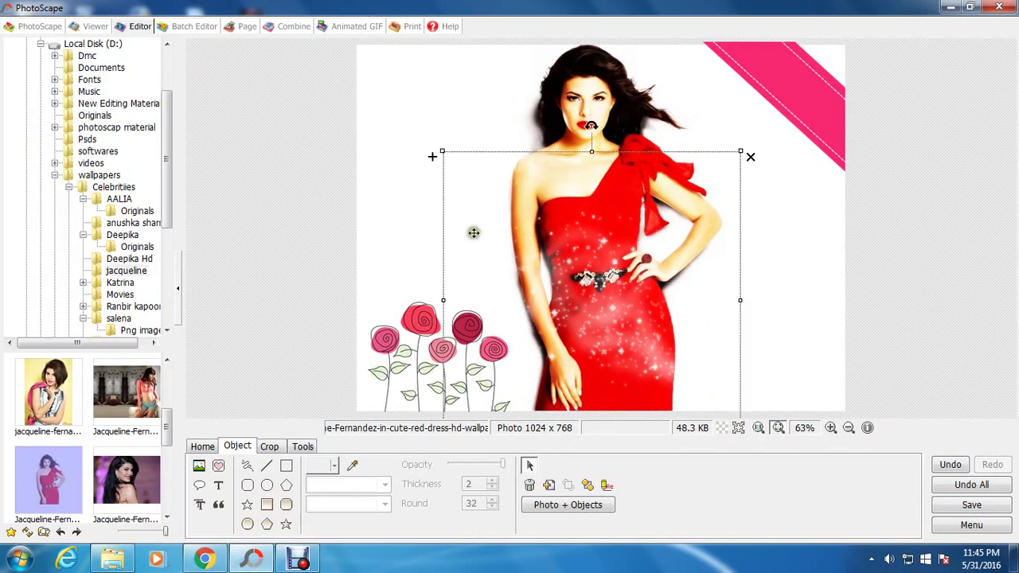
left_click_drag(603, 287, 651, 219)
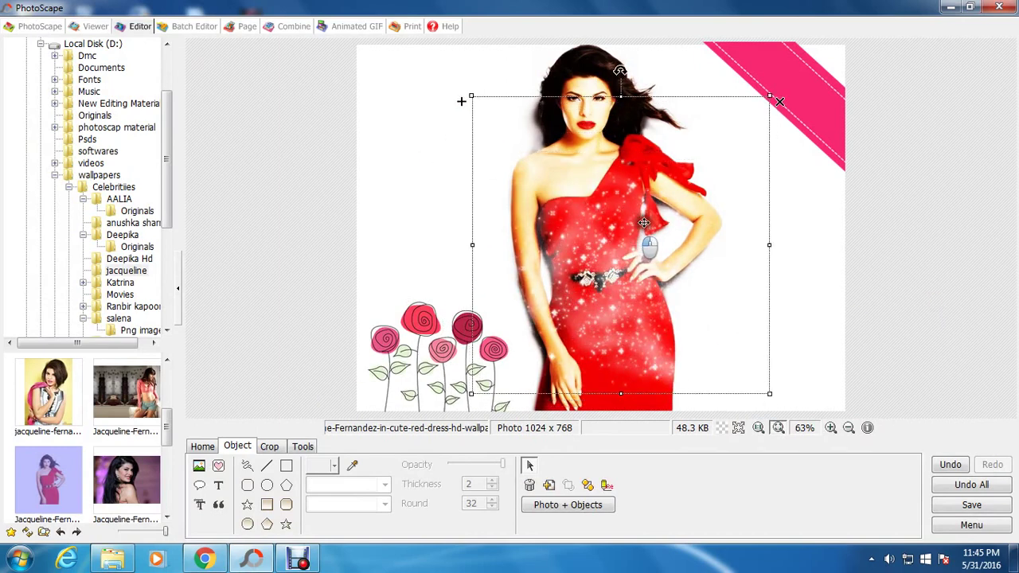
left_click(840, 274)
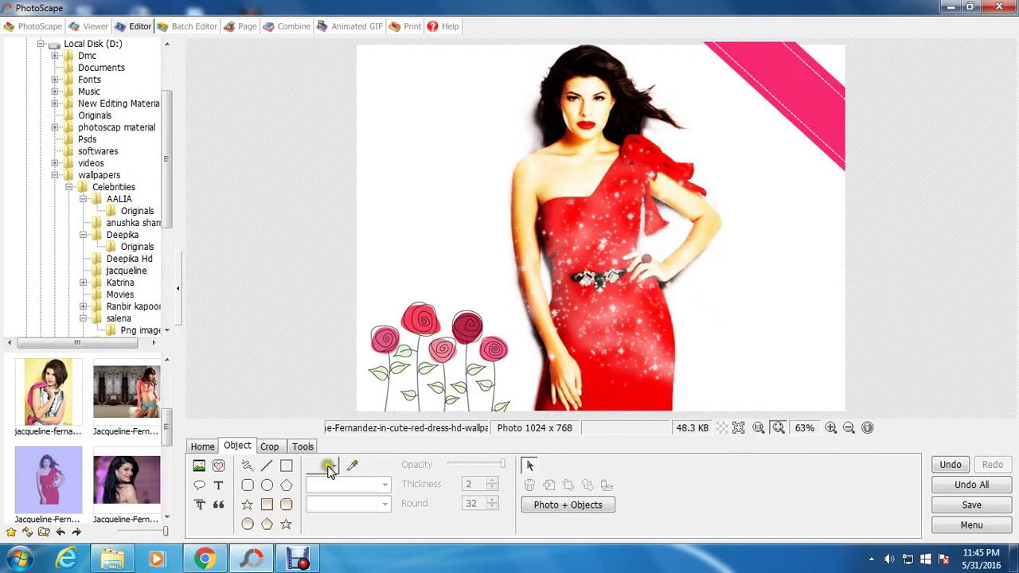
left_click(304, 448)
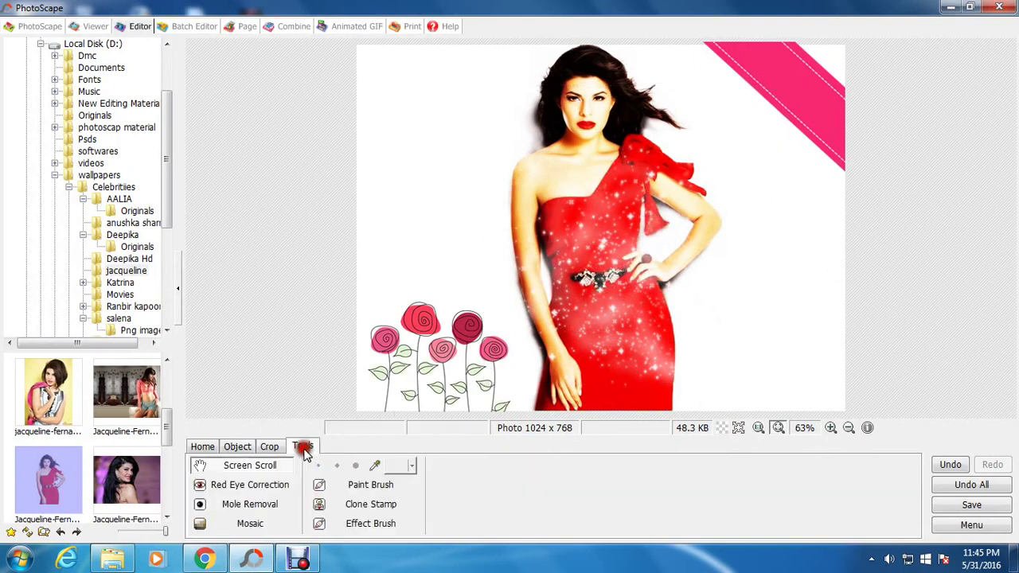
left_click(372, 486)
left_click(372, 467)
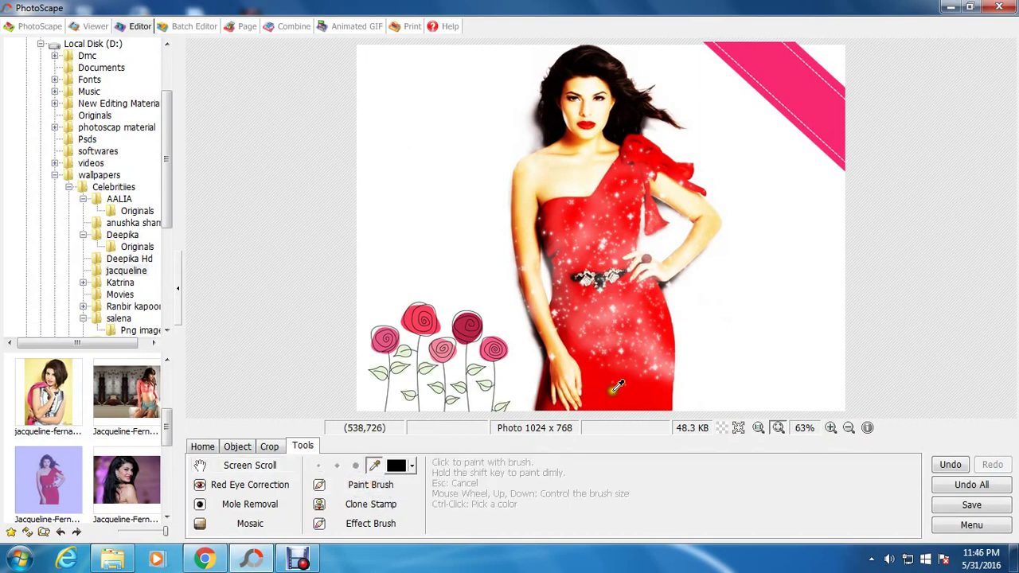
left_click(387, 524)
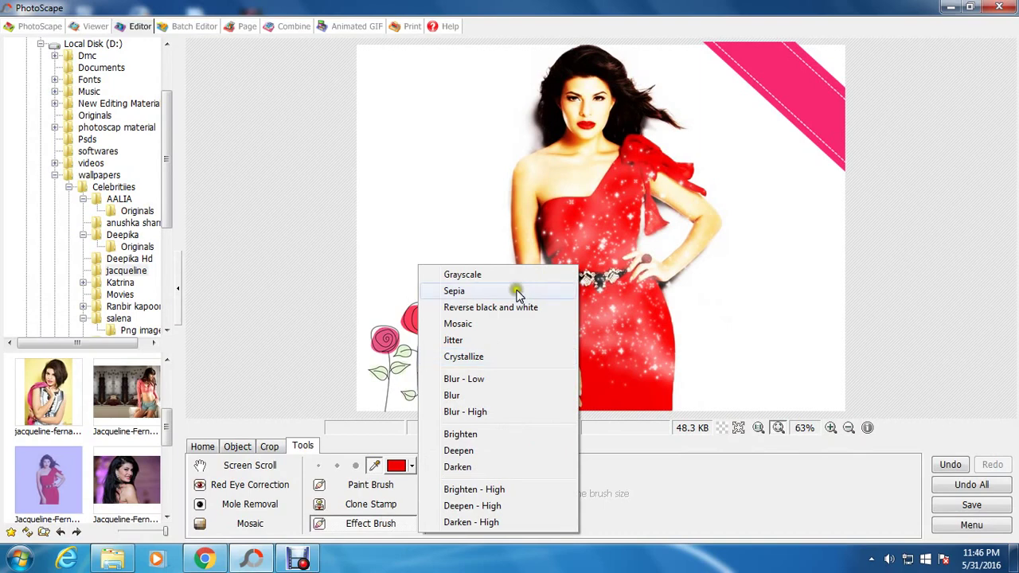
left_click(500, 358)
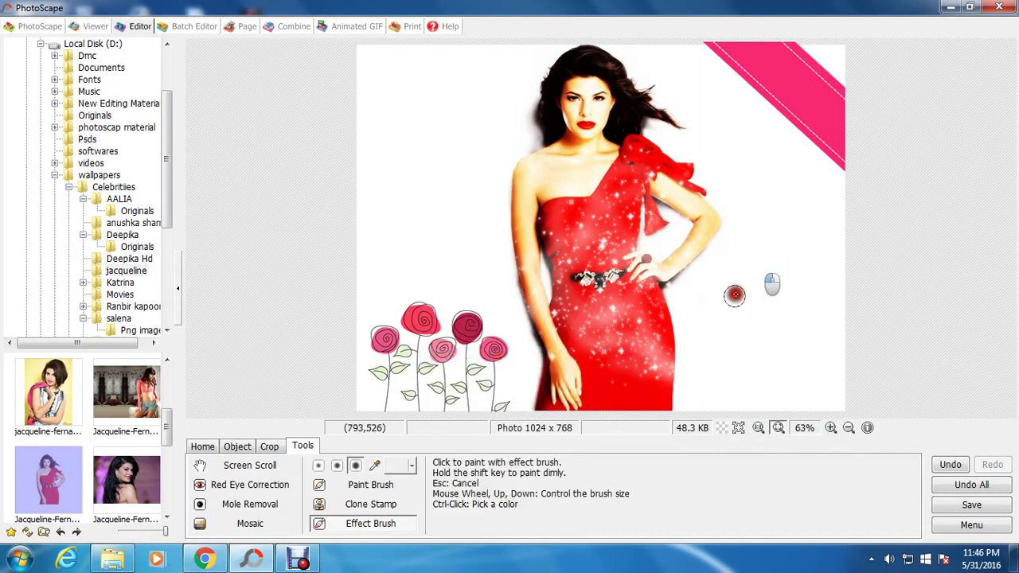
left_click(372, 468)
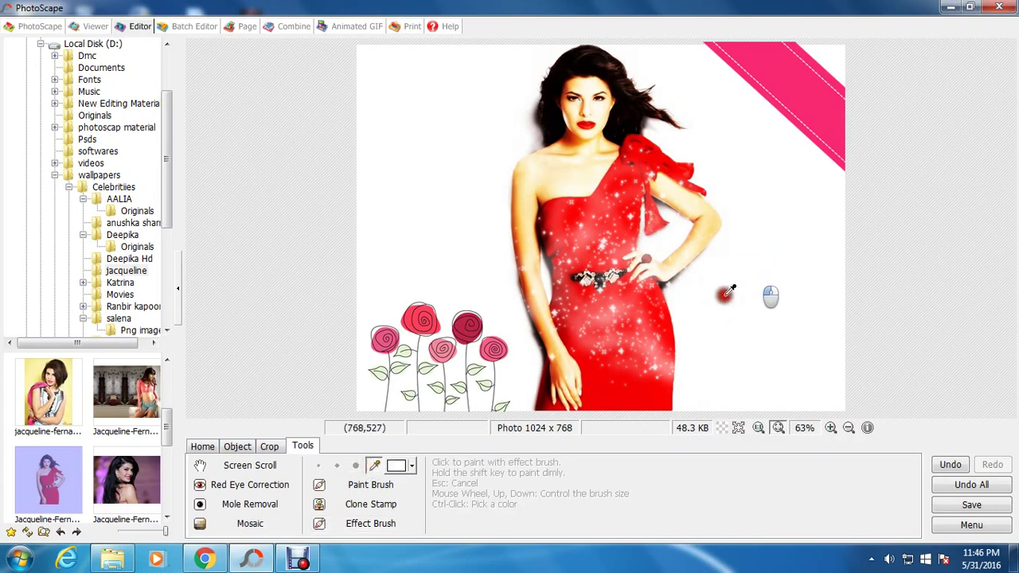
left_click(371, 484)
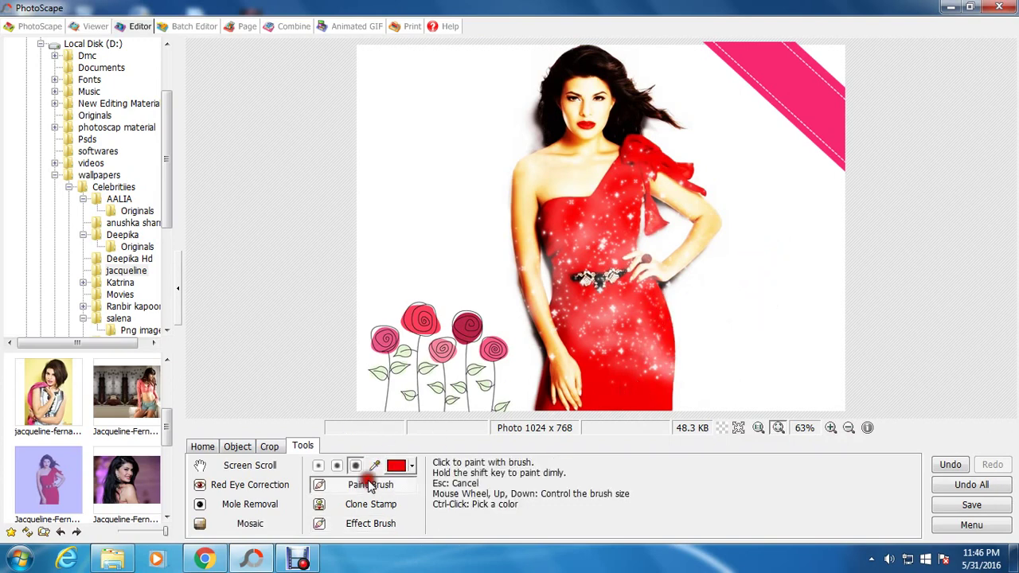
left_click_drag(756, 328, 734, 332)
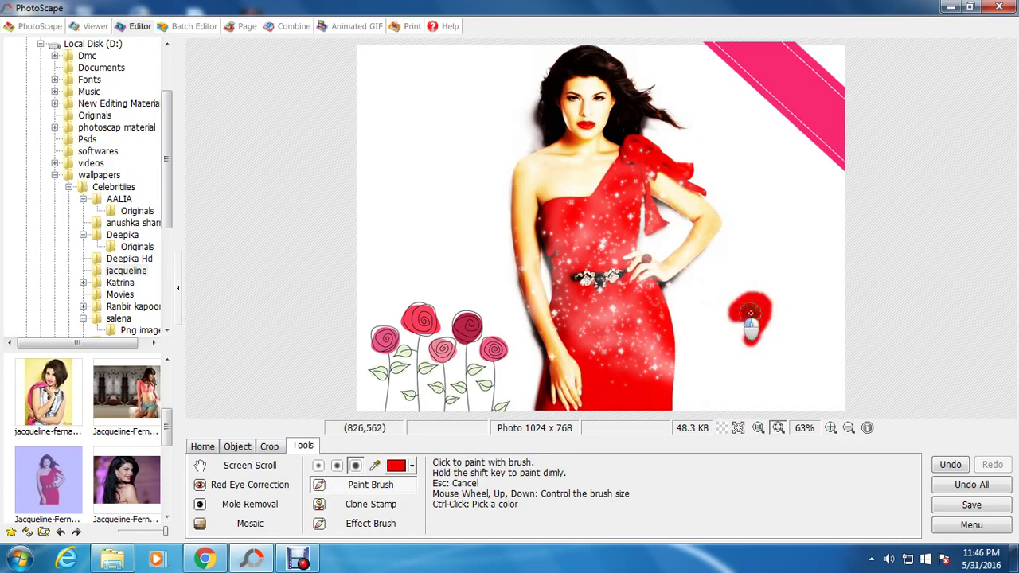
left_click(945, 466)
- Insert the silver-edged heart PNG from New folder onto the top-right pink ribbon
left_click(203, 447)
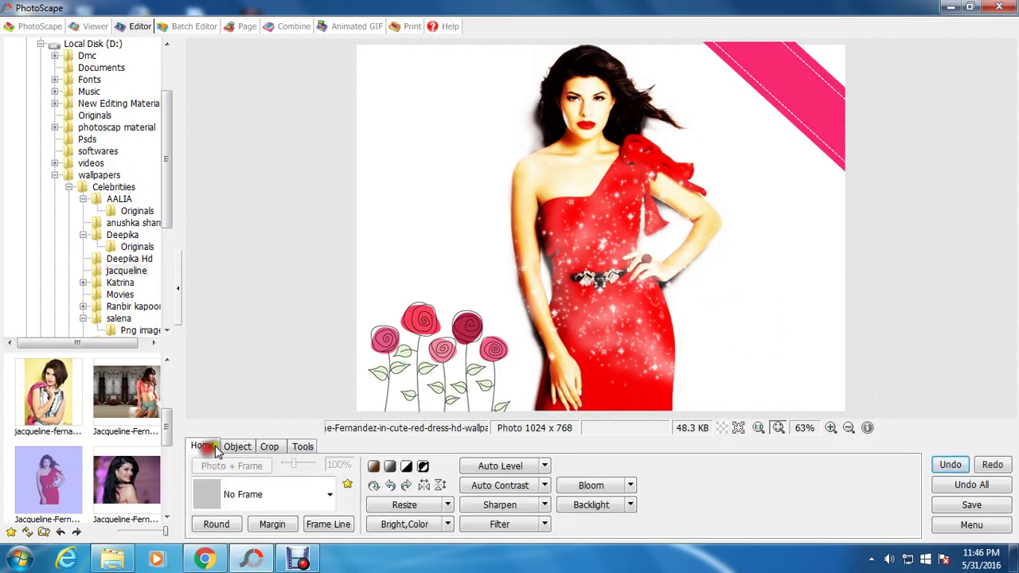
left_click(237, 447)
left_click(199, 466)
left_click(233, 448)
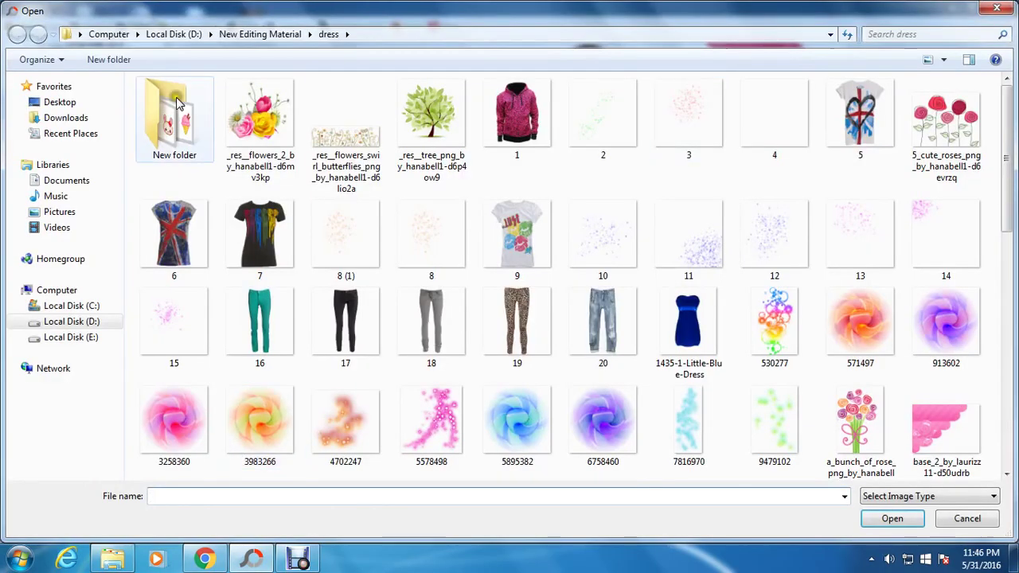
double_click(177, 103)
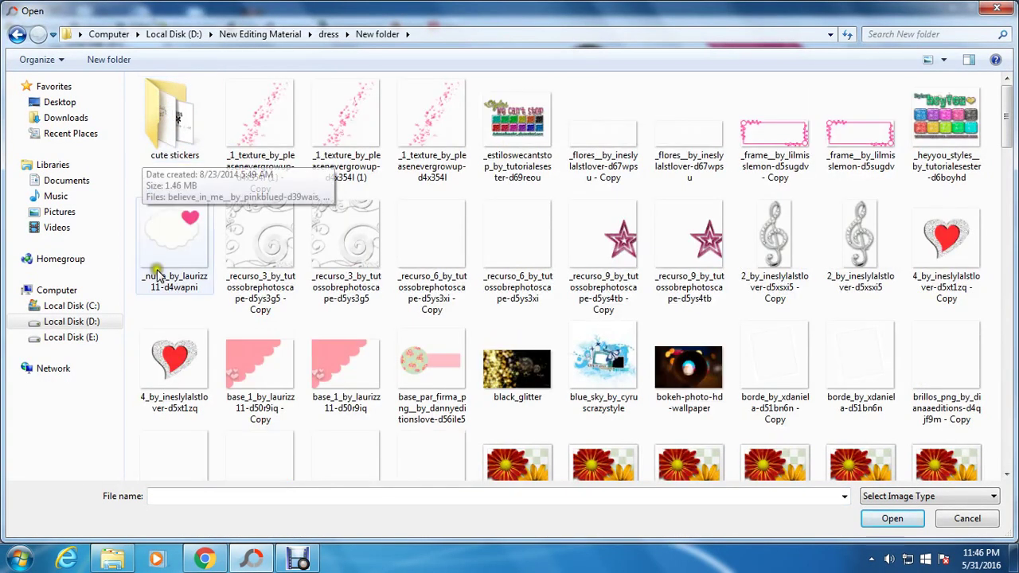
double_click(180, 383)
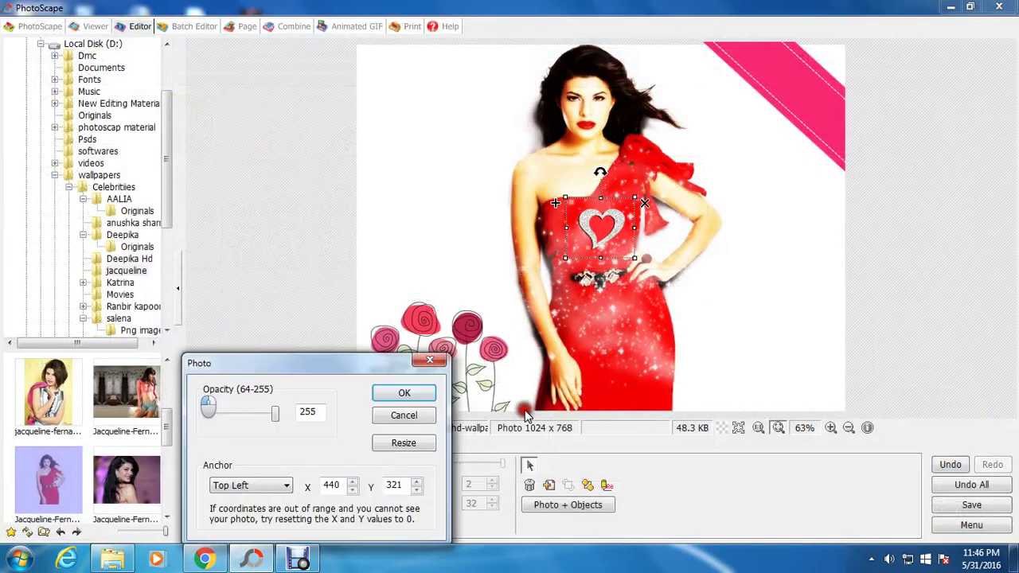
left_click(404, 389)
left_click_drag(598, 232, 785, 81)
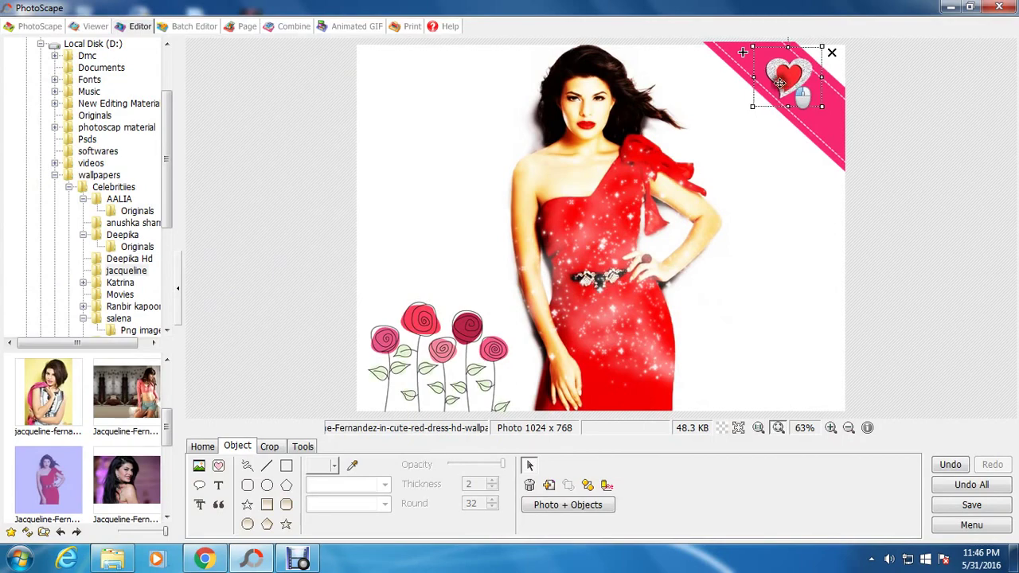
left_click(760, 153)
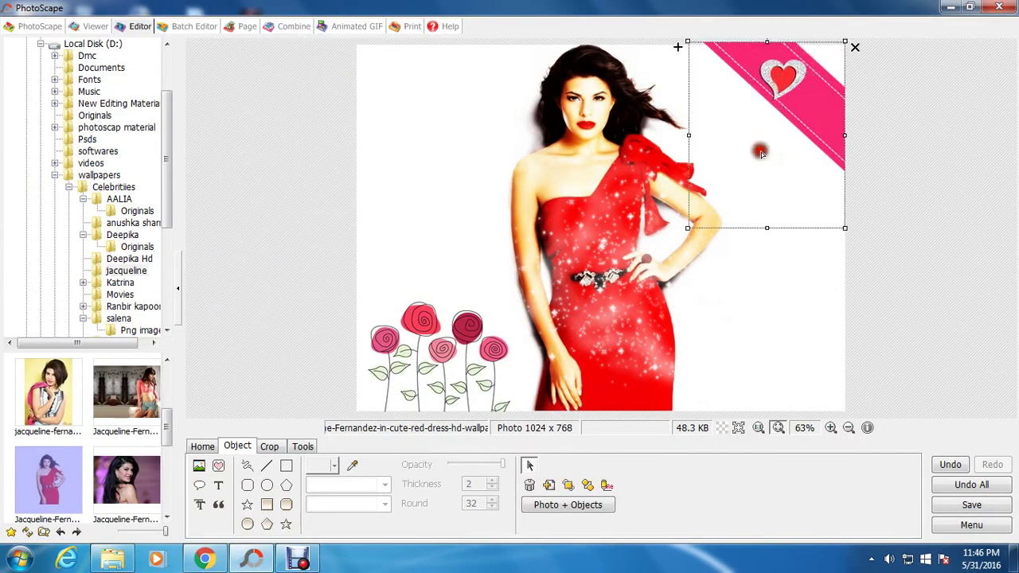
- Browse the decoration image files to find a sparkle image
left_click(199, 465)
left_click(239, 448)
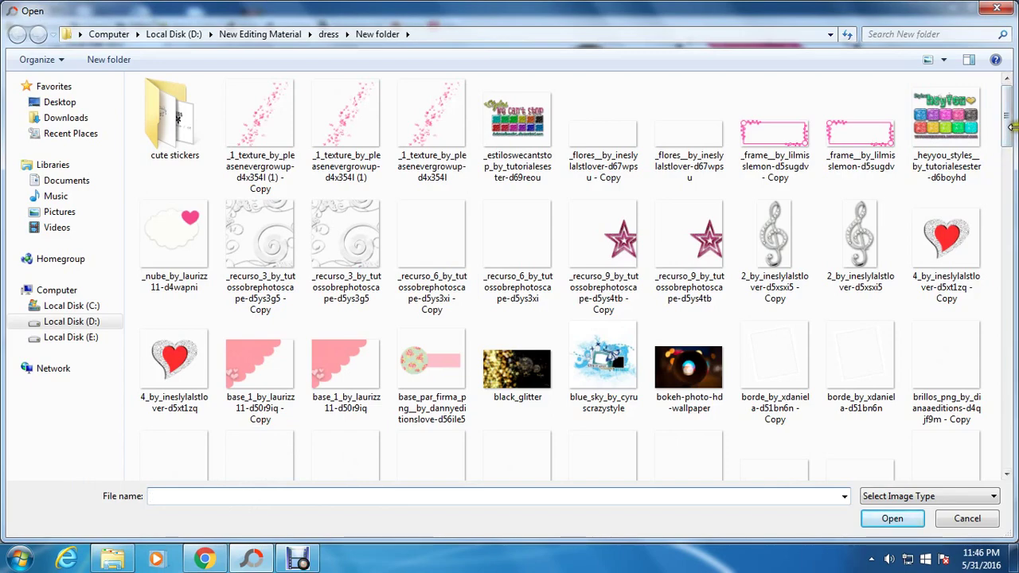
scroll(1005, 128, "down", 1)
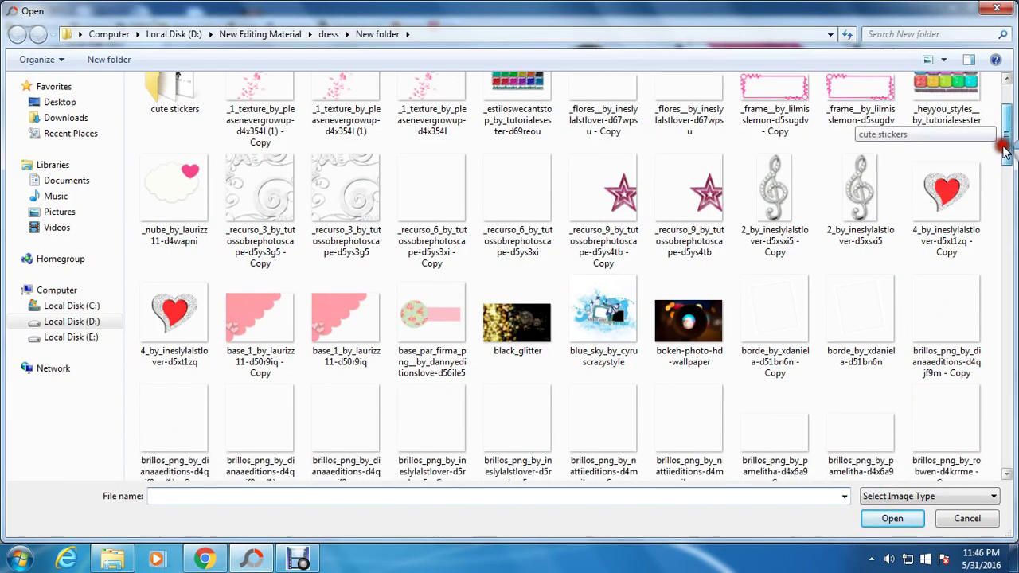
scroll(1006, 136, "down", 3)
left_click(861, 295)
left_click(771, 301)
left_click(774, 206)
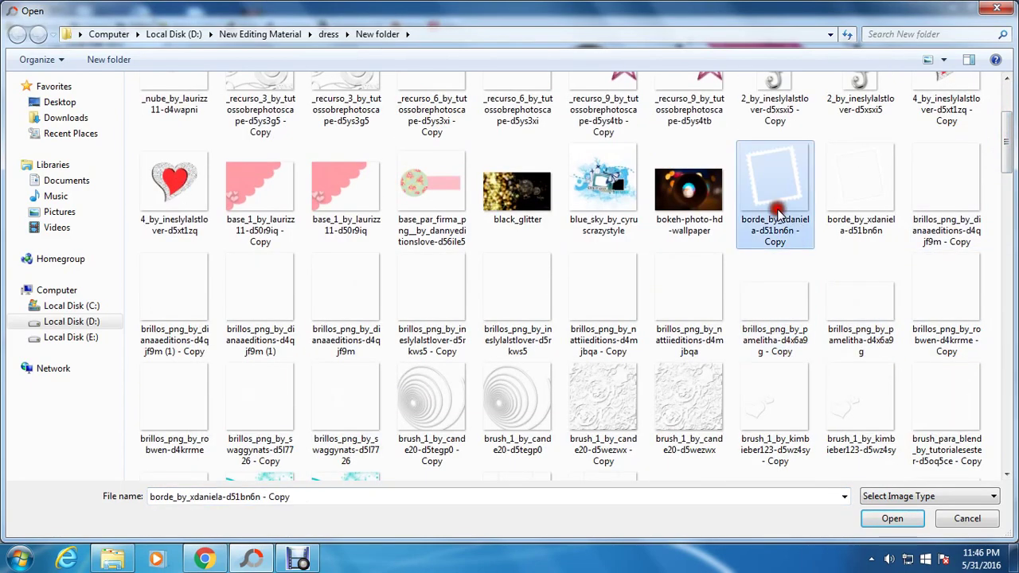
left_click(485, 301)
left_click(426, 301)
left_click(368, 301)
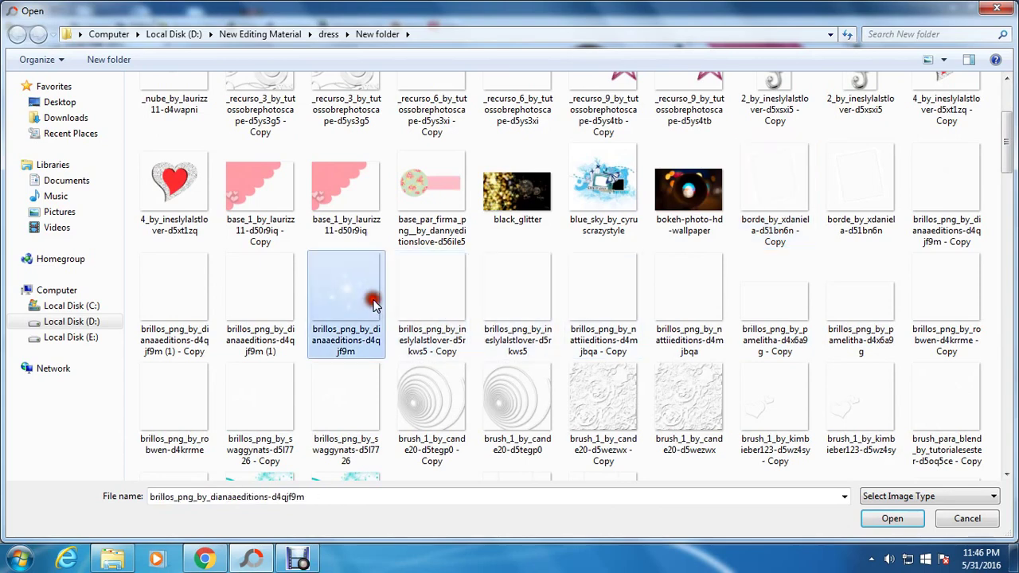
left_click(335, 384)
left_click(257, 400)
- Insert the brillos sparkle, shrink it and place it on the shoulder bow
left_click(175, 387)
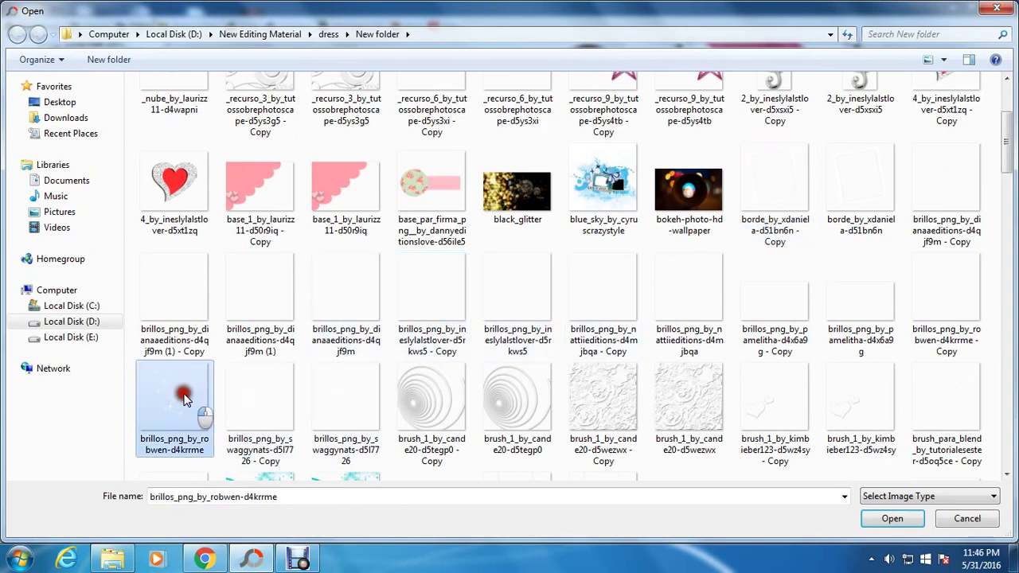
left_click(166, 325)
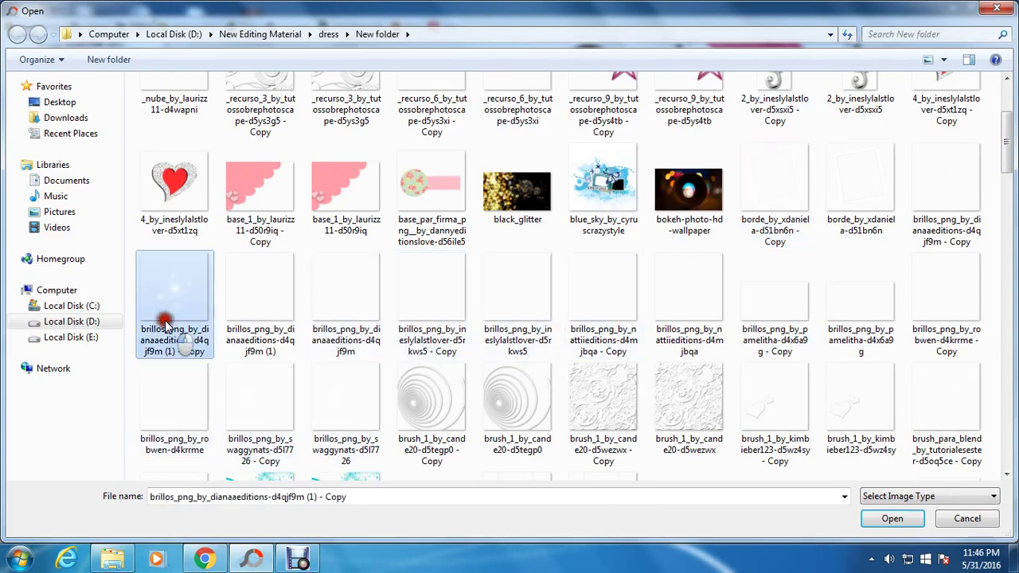
double_click(191, 288)
left_click(426, 393)
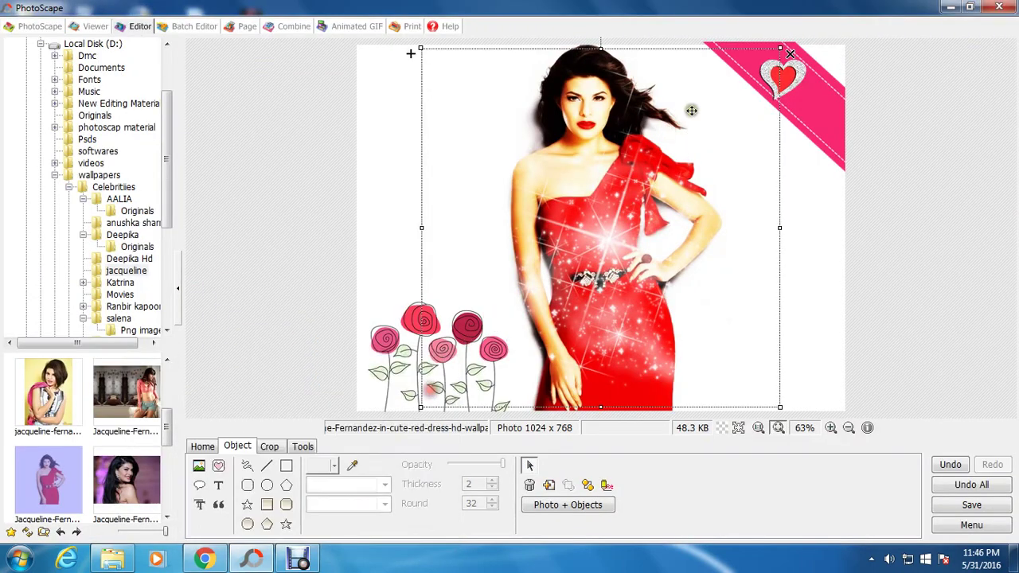
left_click_drag(781, 47, 557, 272)
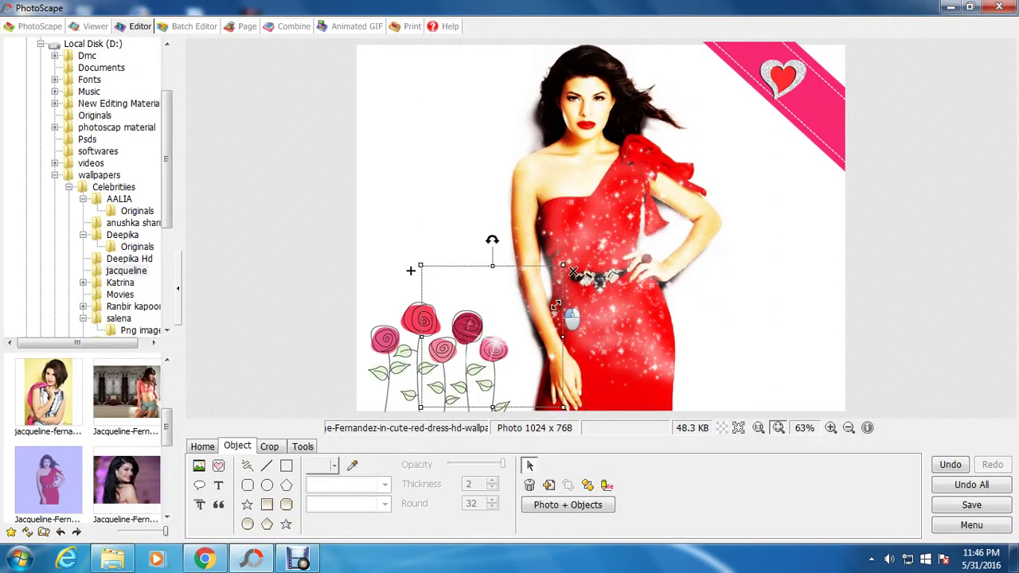
left_click_drag(502, 356, 654, 184)
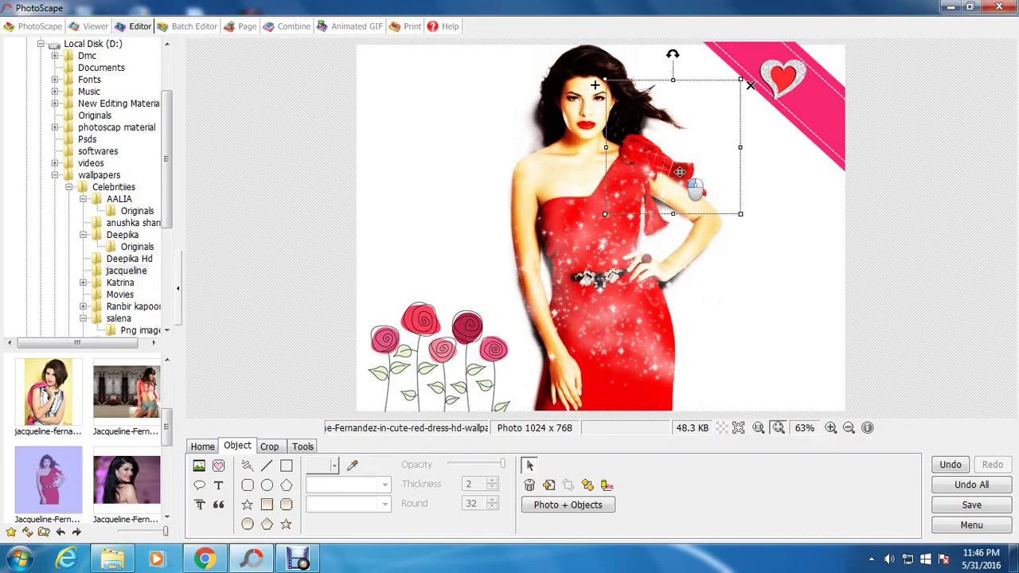
left_click(844, 206)
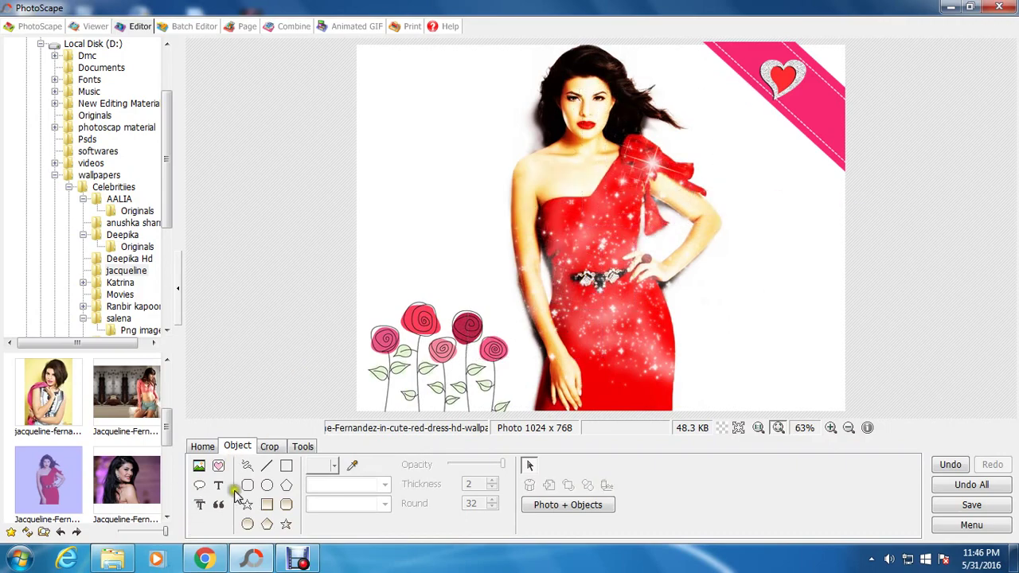
- Add the dotted_line_texture frame around the woman and bring the roses in front
left_click(197, 467)
left_click(236, 448)
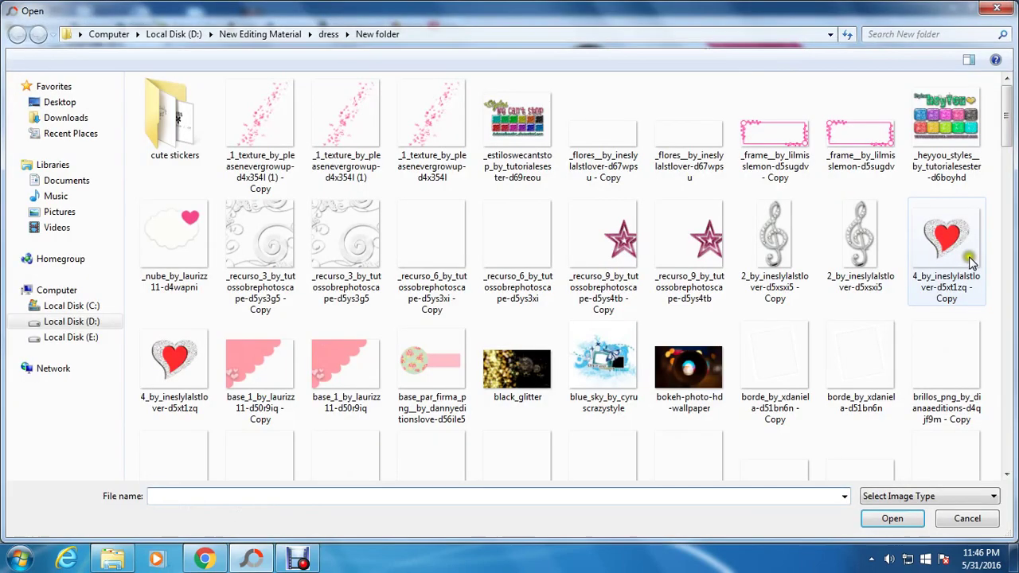
left_click_drag(1007, 143, 1005, 239)
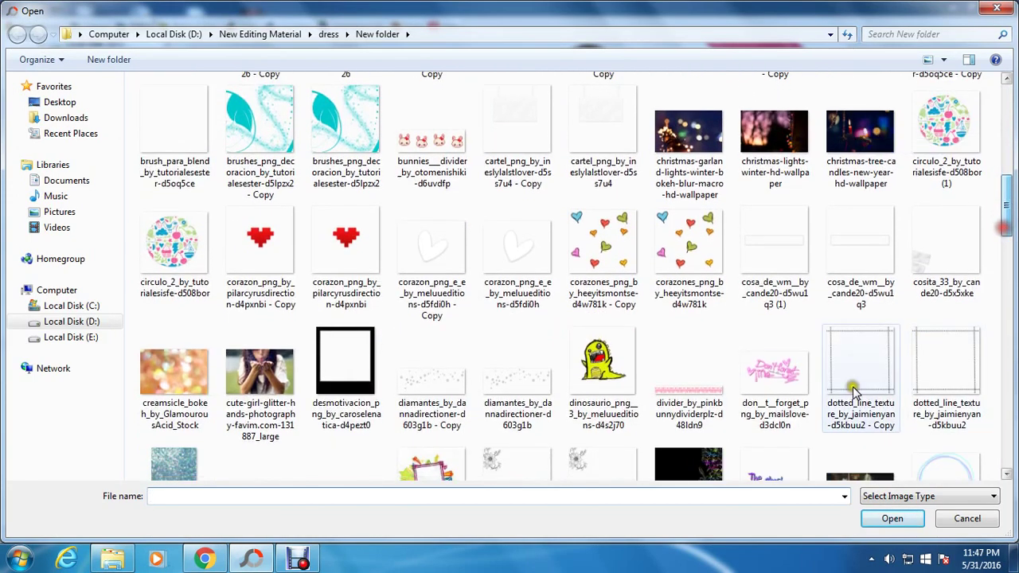
double_click(856, 398)
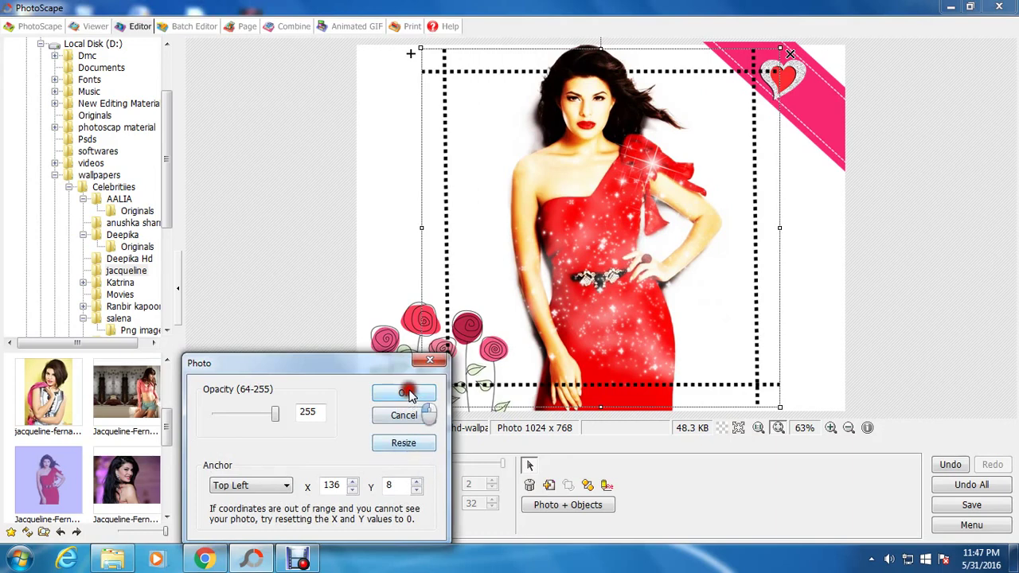
left_click(402, 393)
left_click(994, 306)
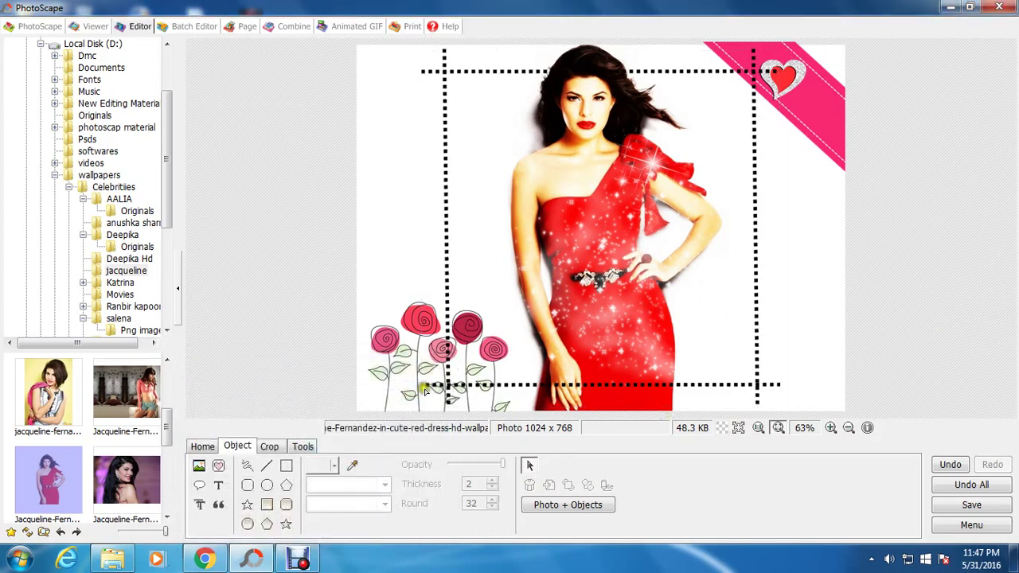
right_click(390, 358)
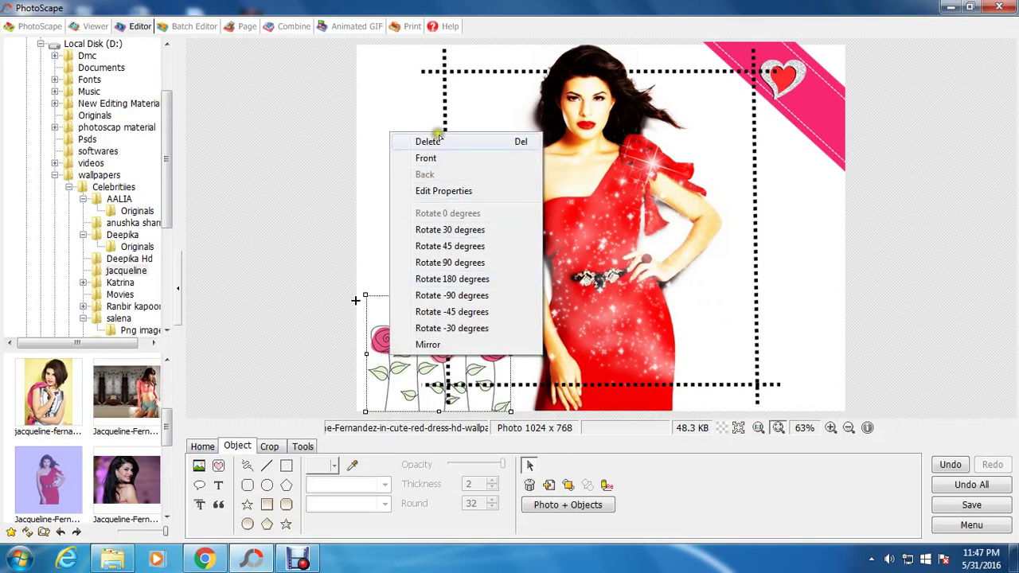
left_click(430, 156)
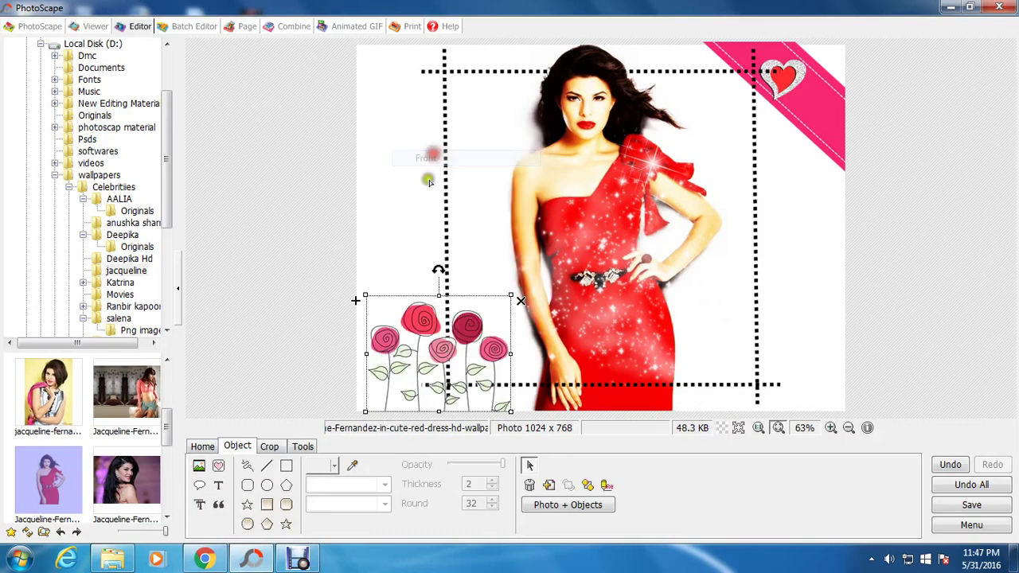
- Place the 'NO mirare atras' sticker across the lower dress and bring the ribbon to front
left_click(198, 465)
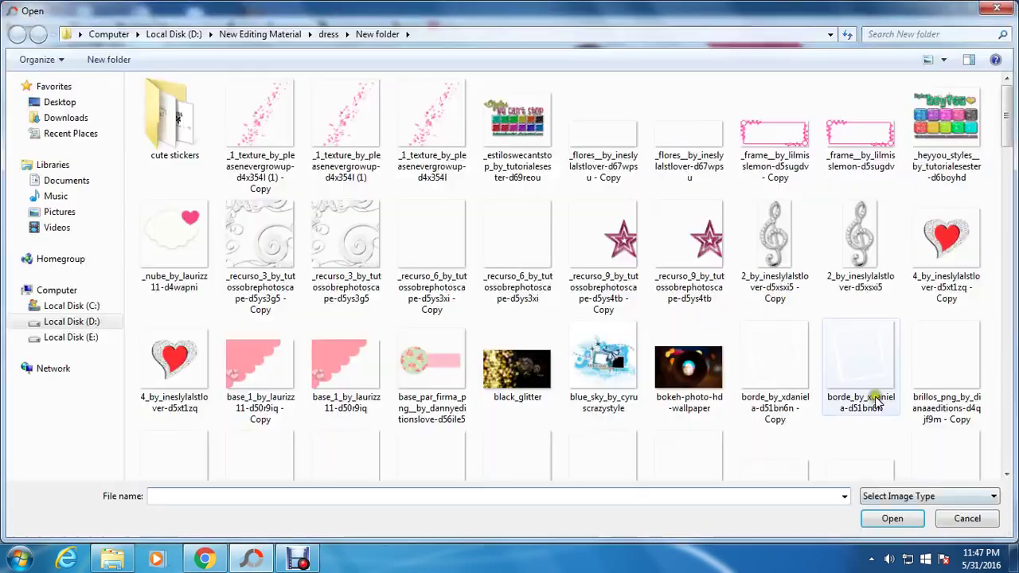
left_click(173, 125)
double_click(174, 126)
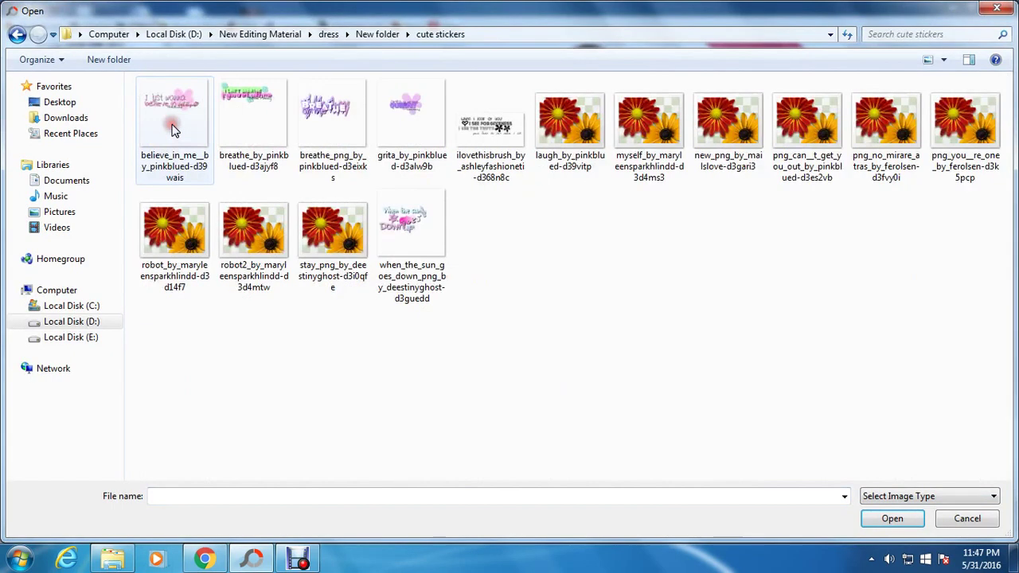
double_click(906, 141)
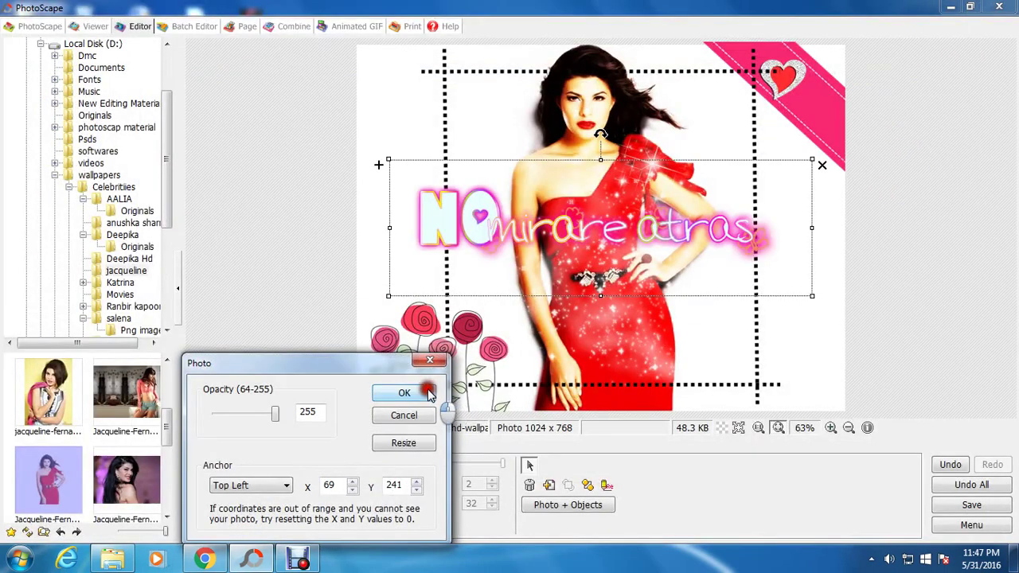
left_click(405, 392)
mouse_move(799, 161)
left_mouse_down()
mouse_move(805, 208)
mouse_move(679, 253)
left_mouse_up()
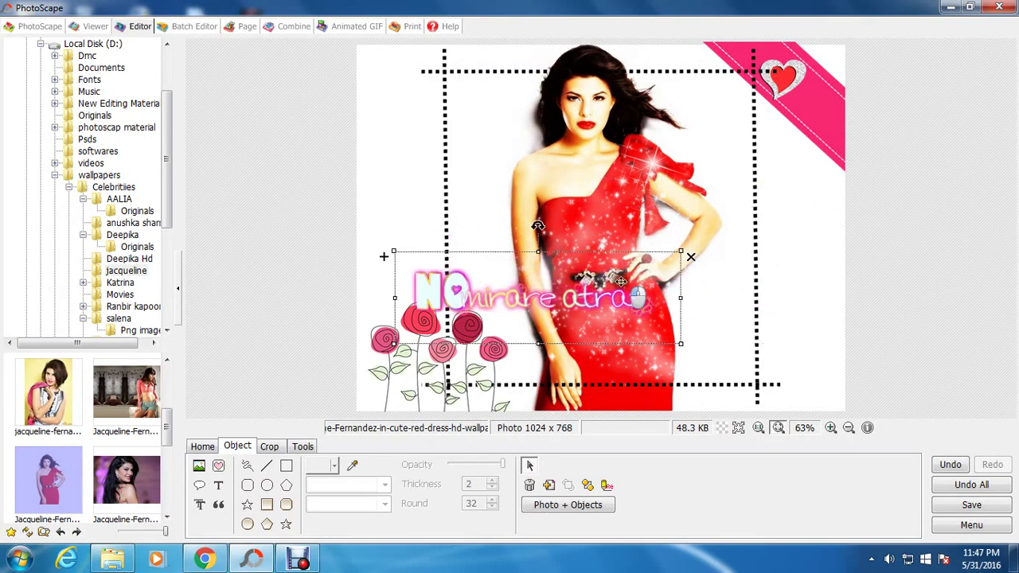
left_click_drag(620, 281, 780, 312)
right_click(820, 106)
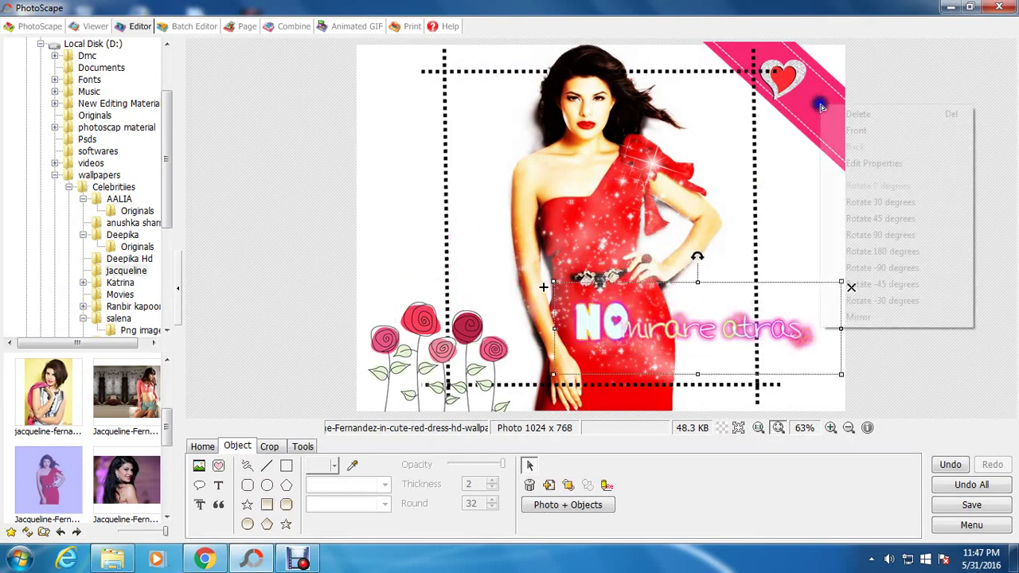
left_click(852, 131)
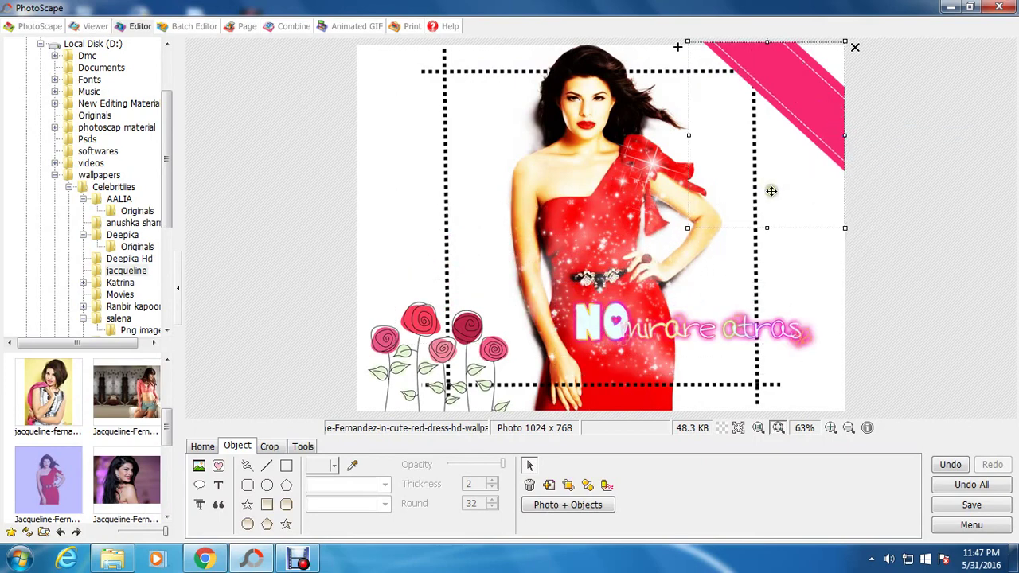
- Restack the heart in front and send the pink ribbon behind it
right_click(781, 77)
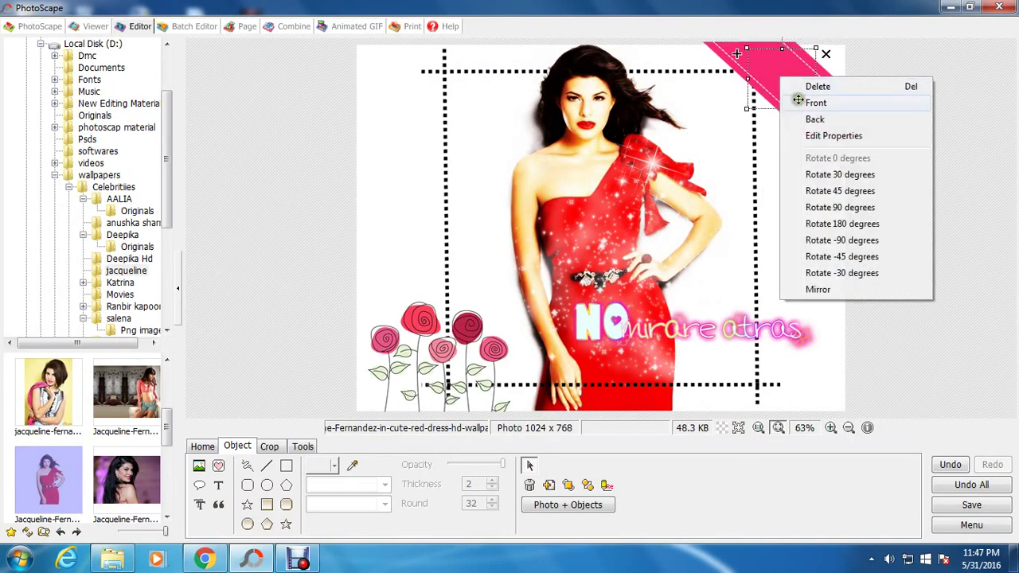
left_click(806, 103)
left_click(965, 198)
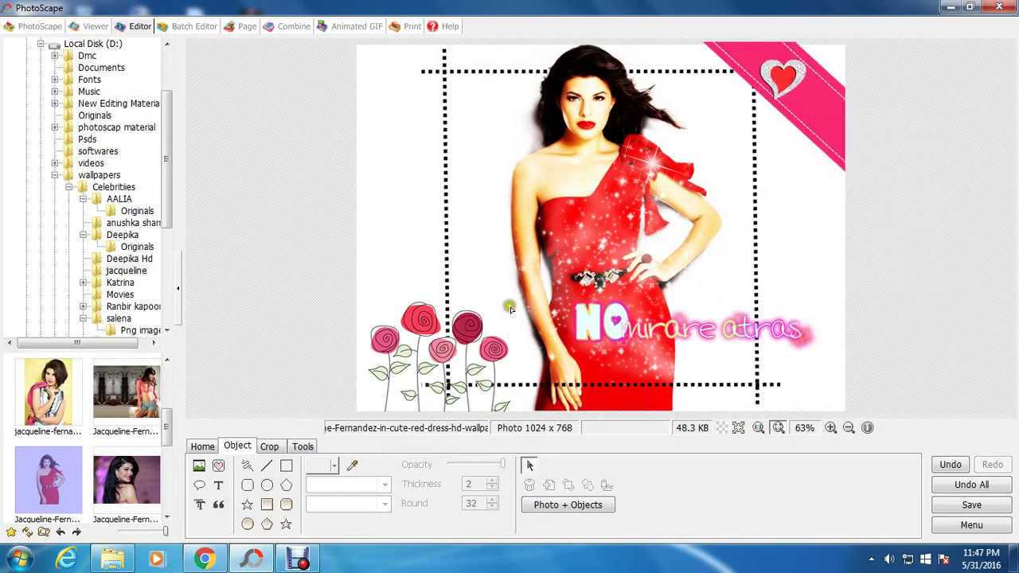
right_click(747, 200)
left_click(757, 226)
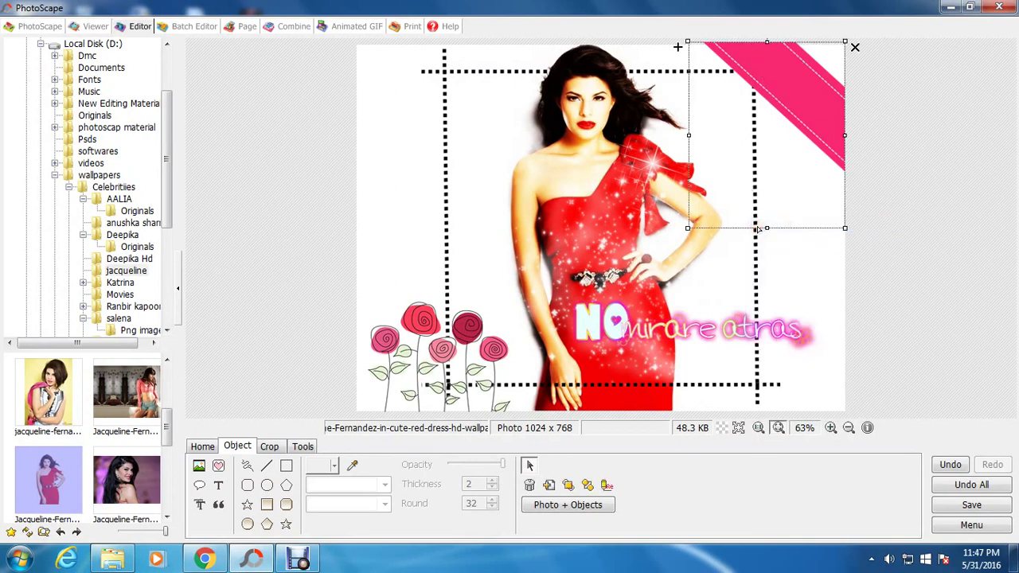
right_click(781, 70)
left_click(791, 112)
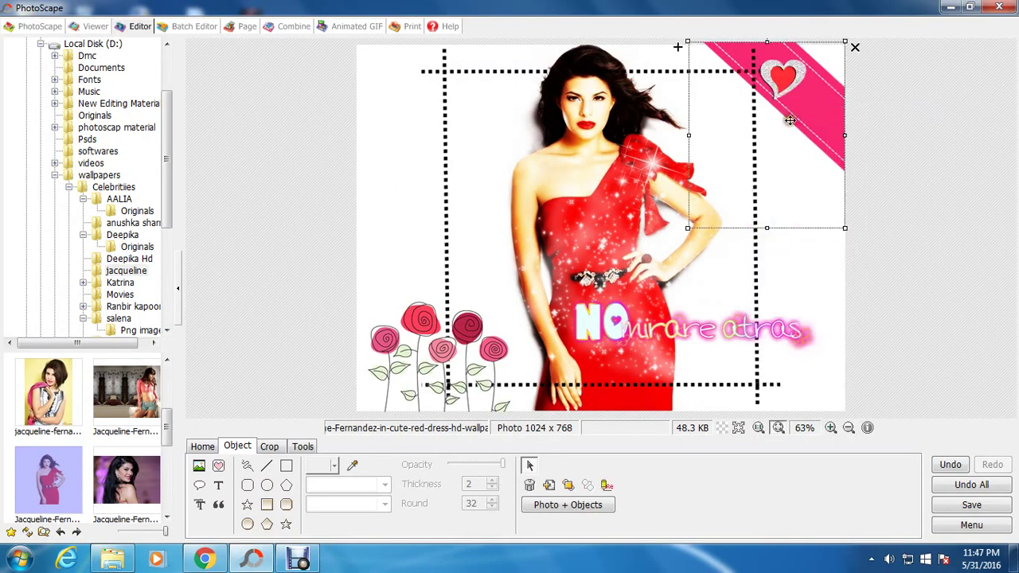
left_click(318, 240)
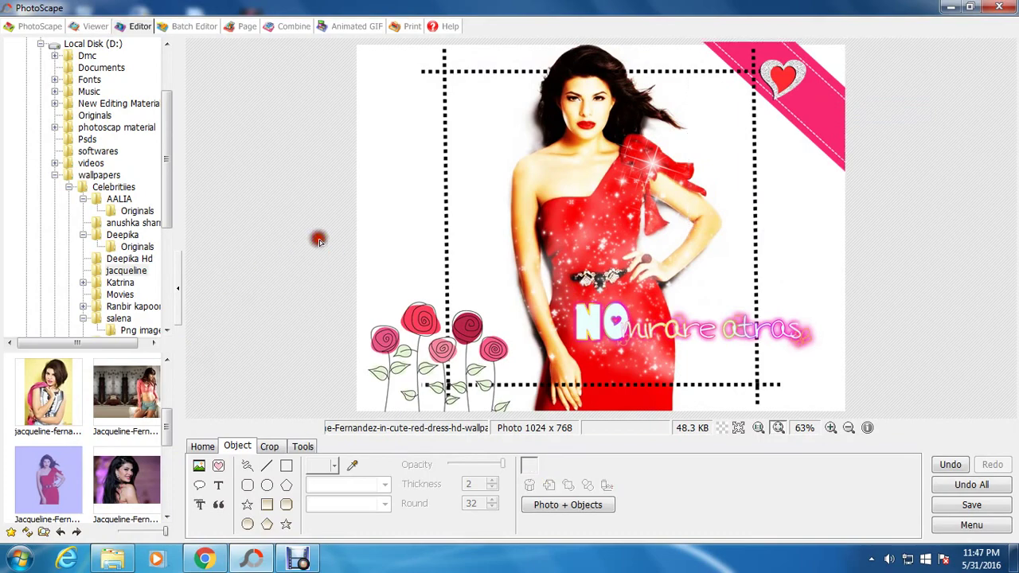
- Insert the pink butterfly (image 10 from Ékszerek), shrink it and place it at the top-left frame corner
left_click(198, 468)
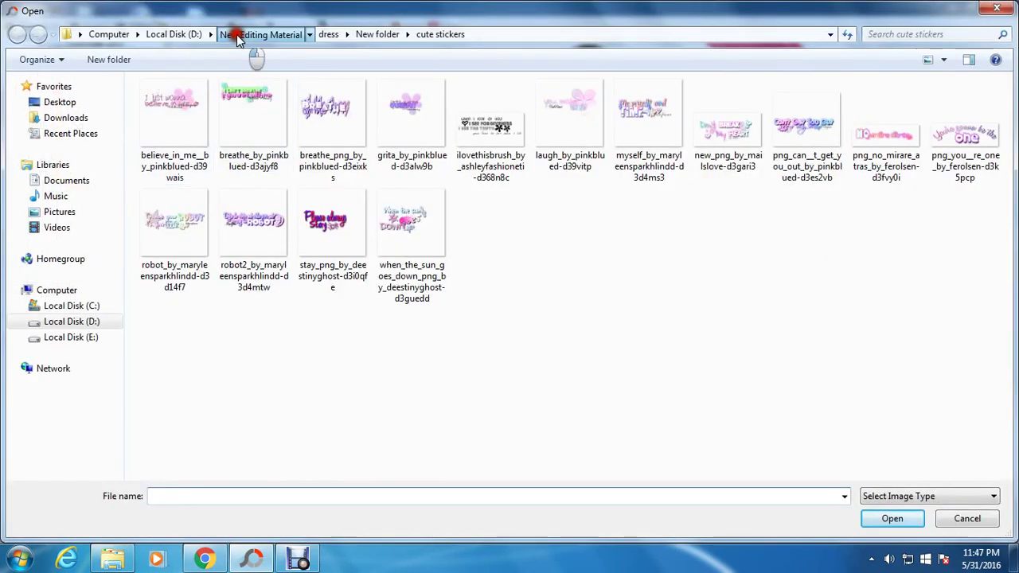
left_click(237, 34)
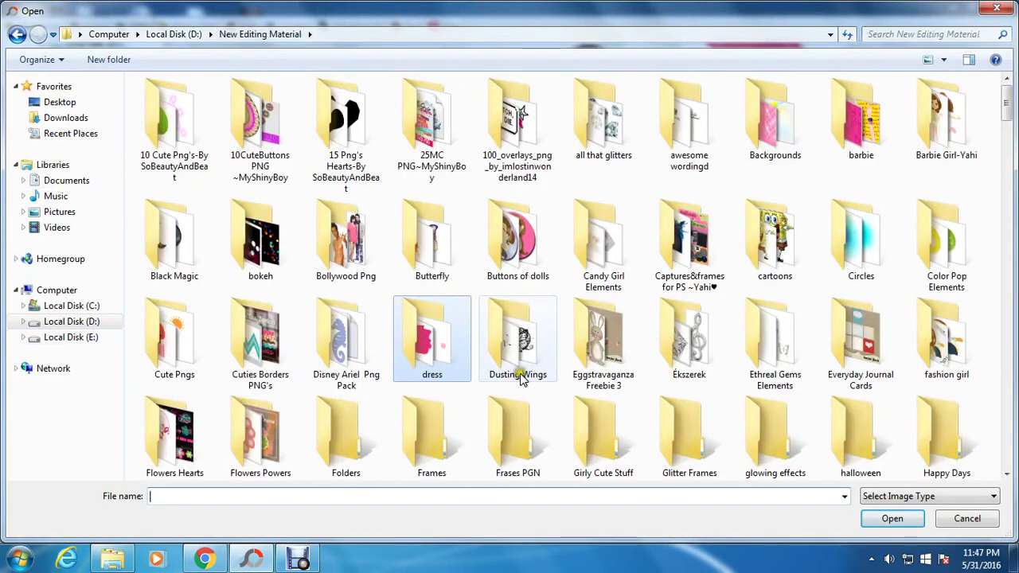
double_click(673, 376)
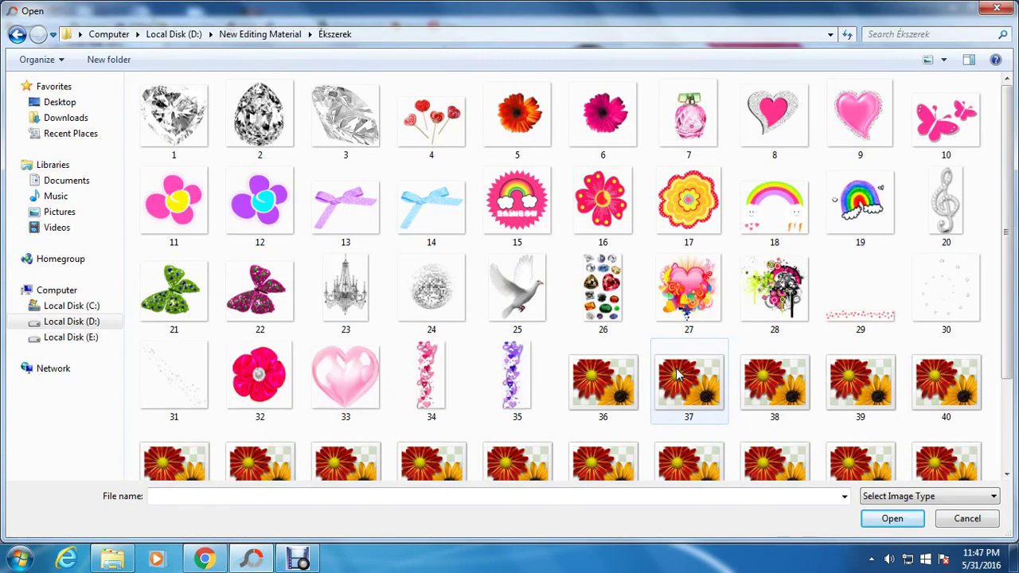
double_click(946, 119)
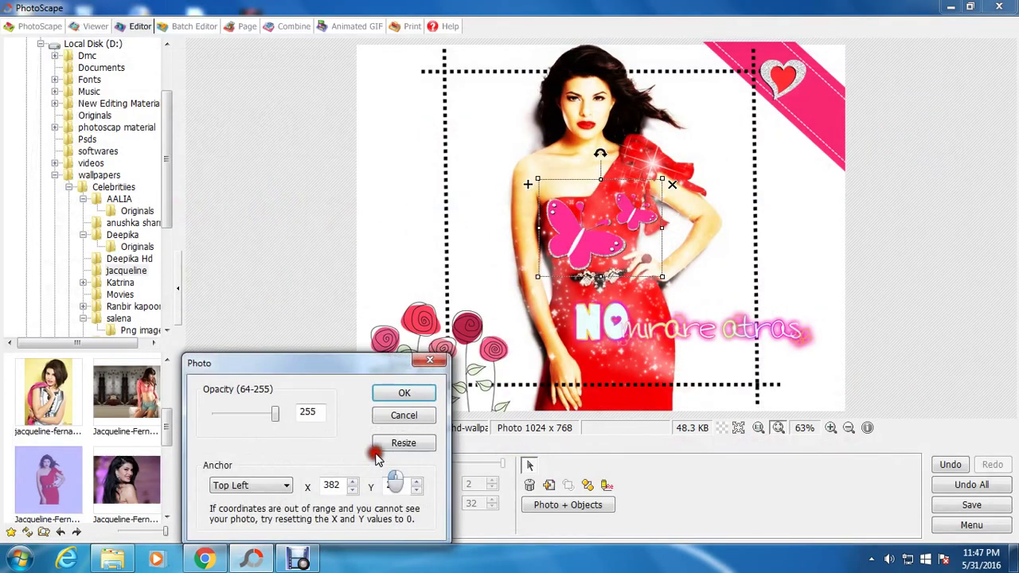
left_click(403, 393)
left_click_drag(604, 253, 432, 122)
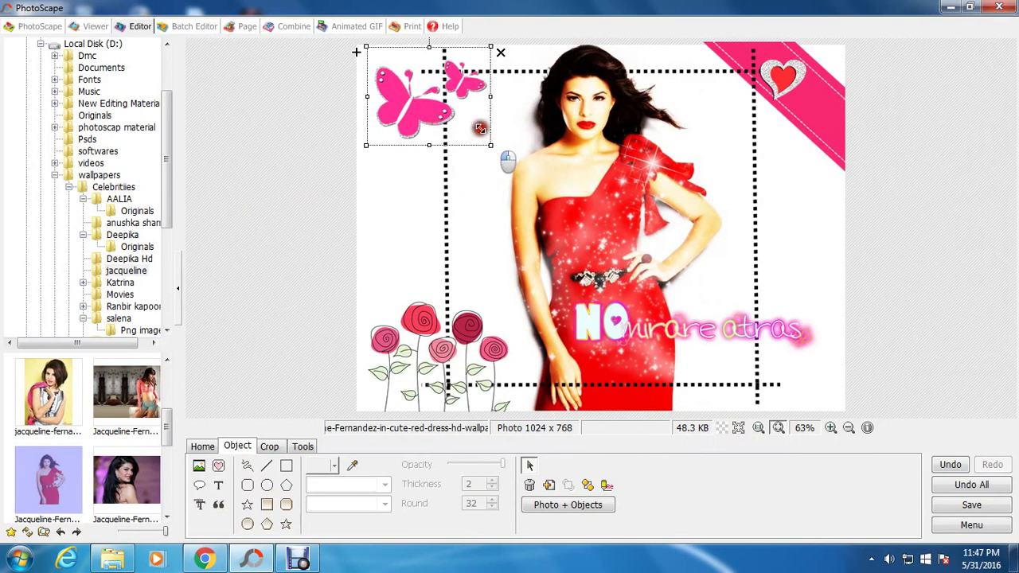
mouse_move(481, 128)
left_mouse_down()
mouse_move(420, 90)
mouse_move(448, 67)
mouse_move(449, 98)
left_mouse_up()
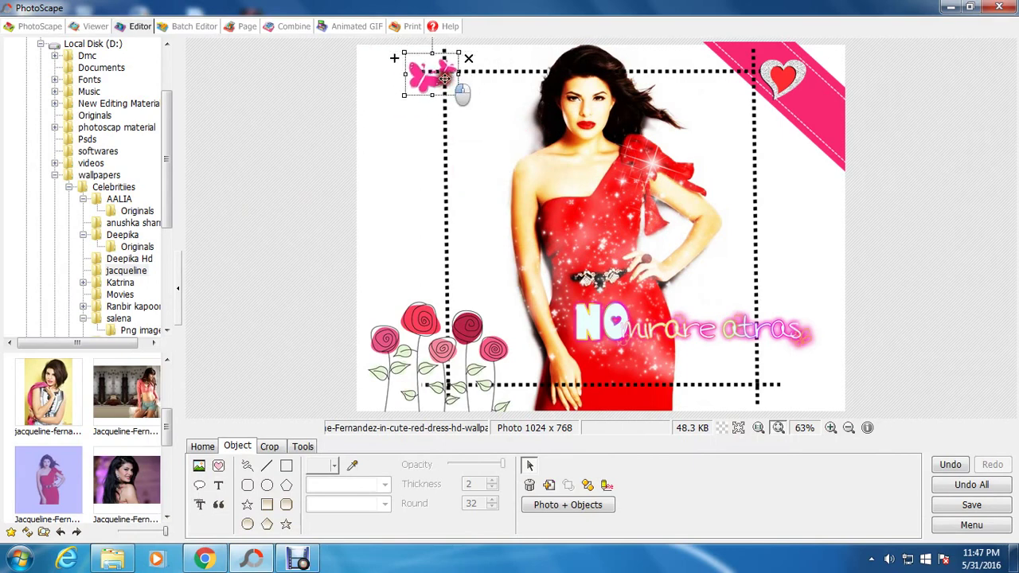
left_click(896, 173)
- Add a text caption reading 'Life is Beautiful & Full of Glitter'
left_click(221, 486)
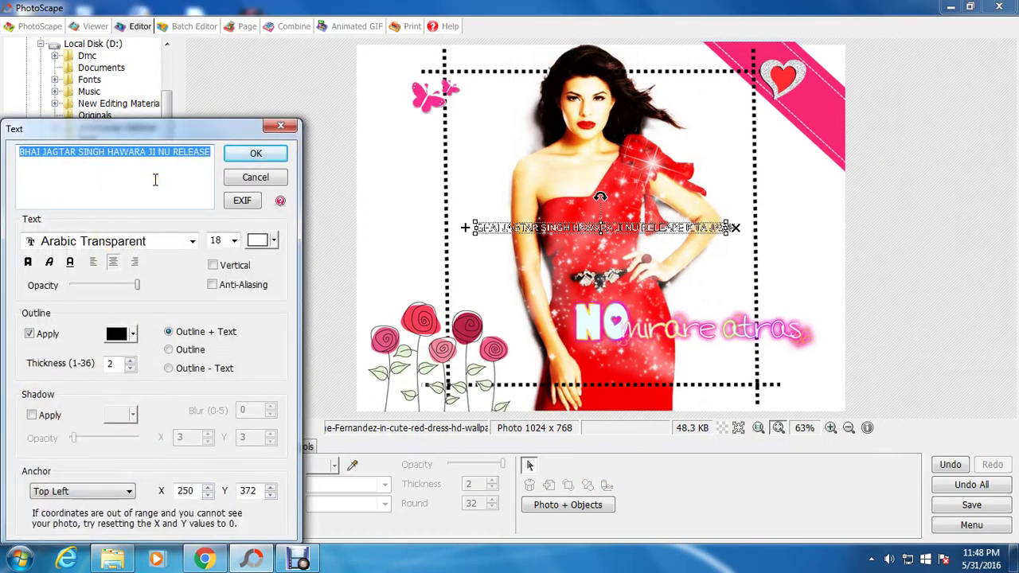
key("BackSpace")
type("Life is")
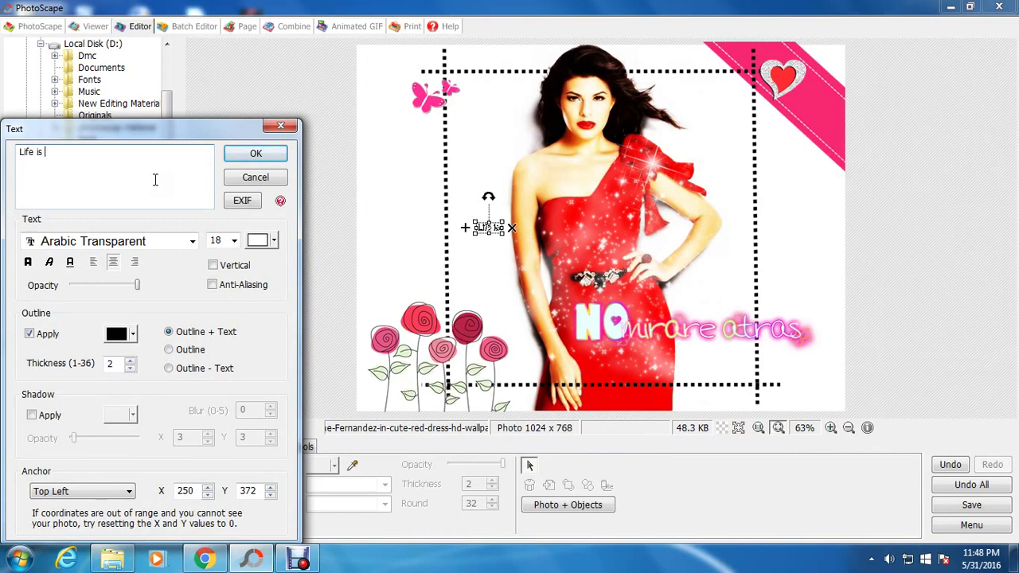
type("Bea")
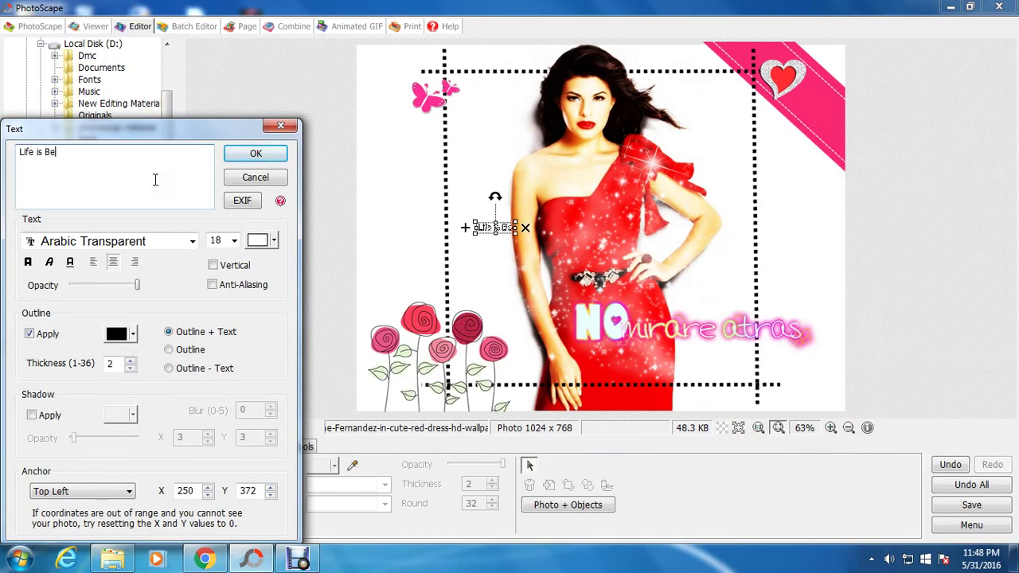
type("utifu")
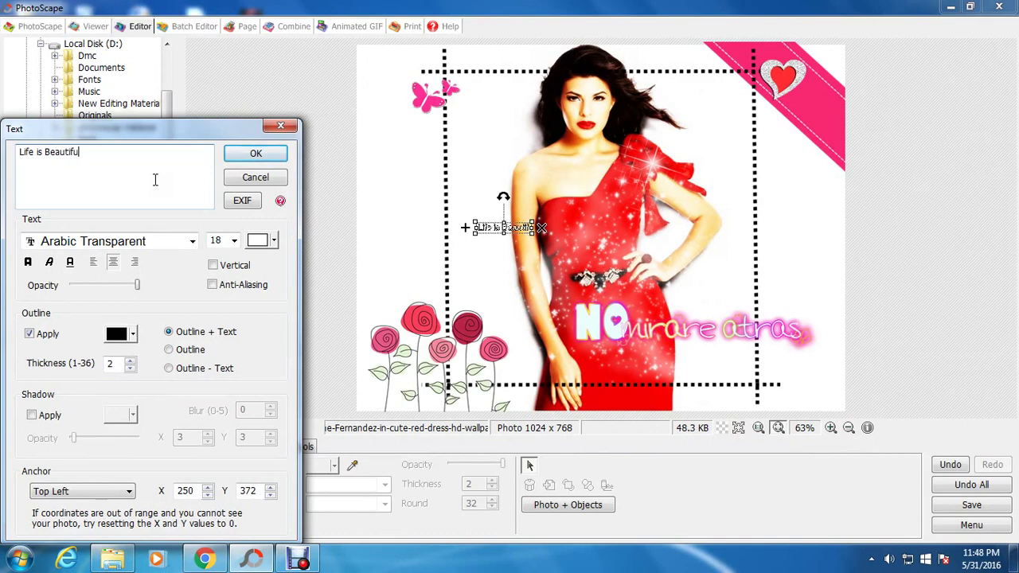
type("l")
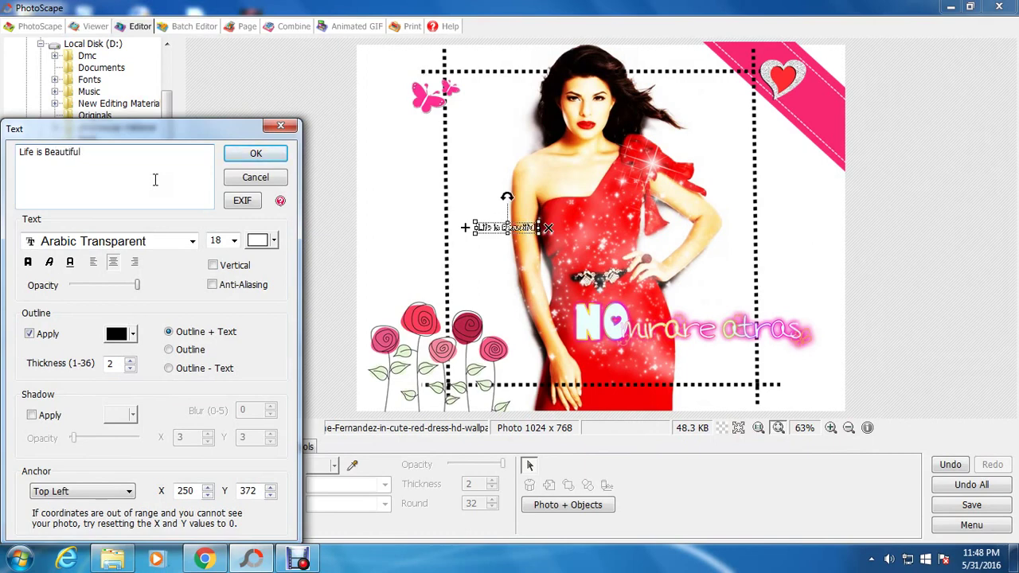
type(" & ")
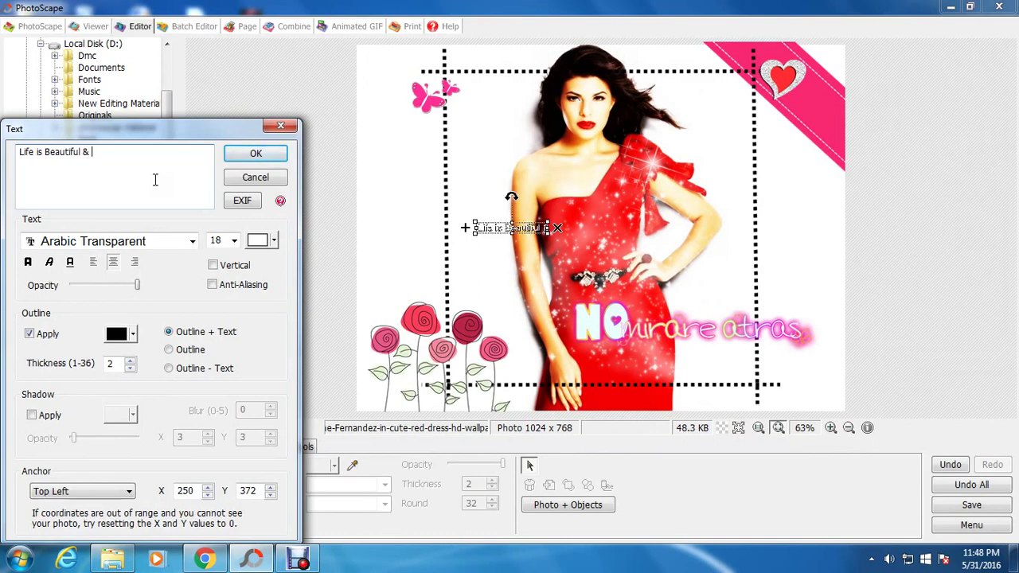
type("Full of G")
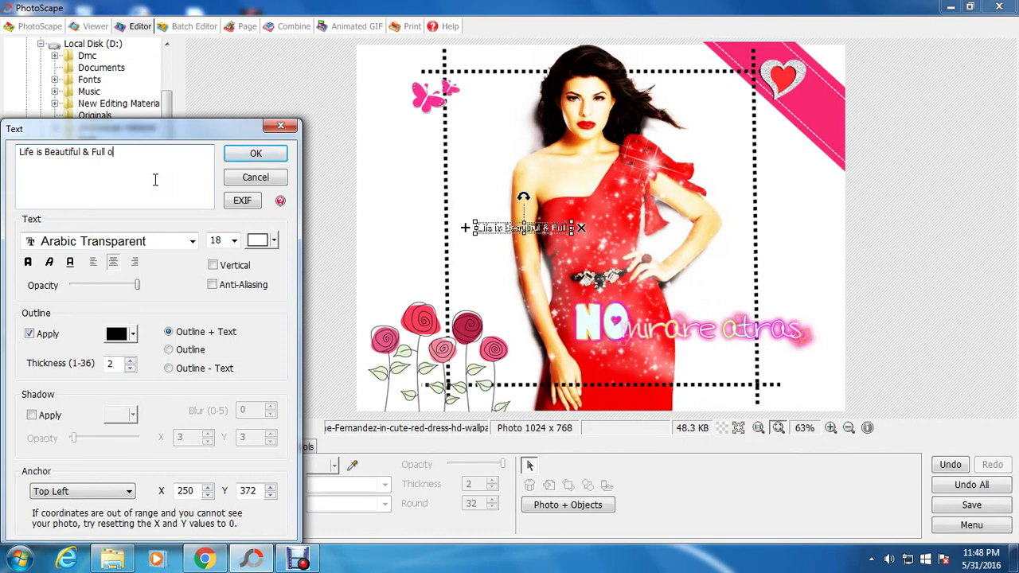
type("l")
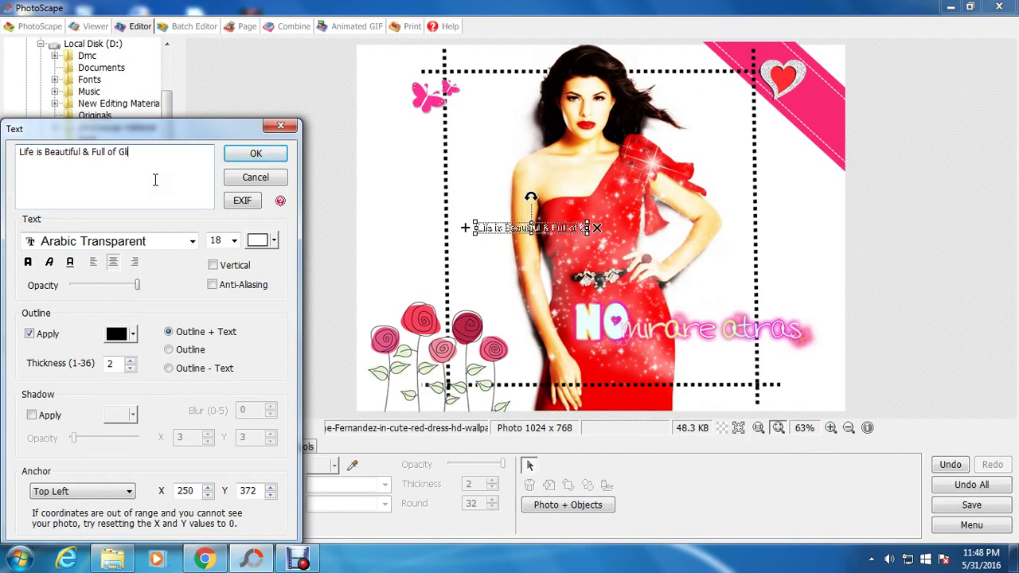
type("itter")
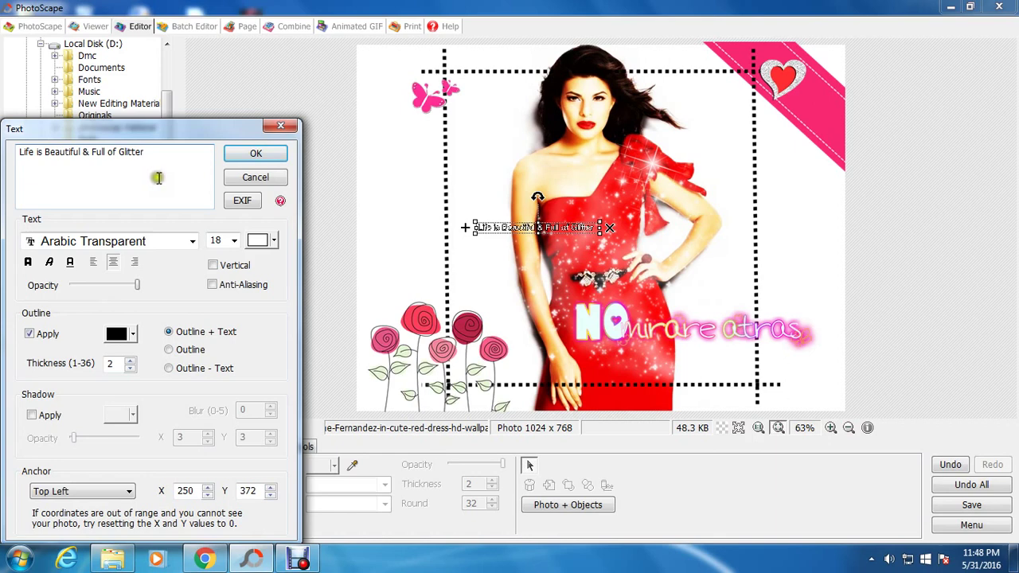
- Set the caption font to Cordia New and its colour to black
left_click(173, 243)
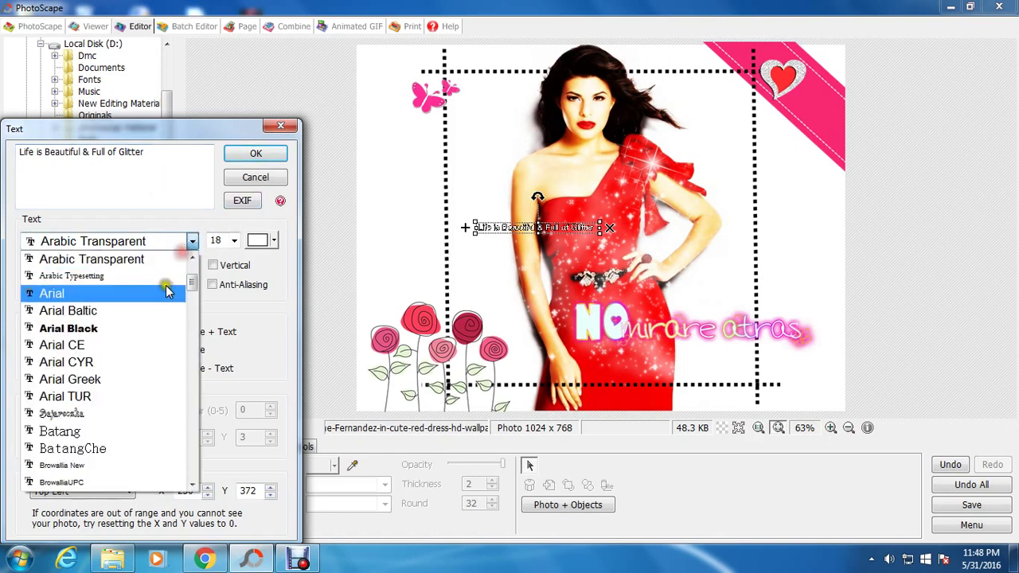
left_click(119, 430)
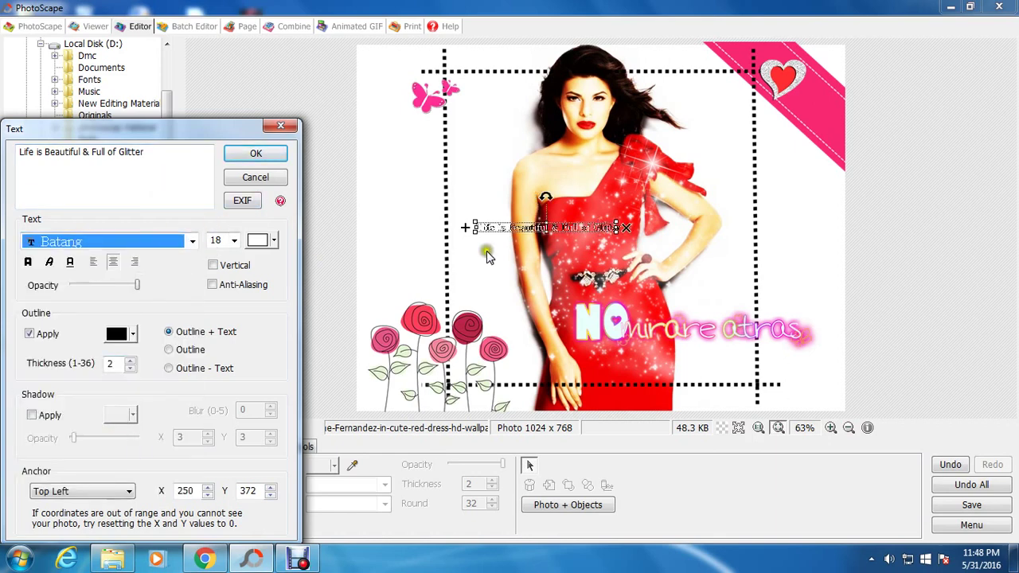
left_click(274, 241)
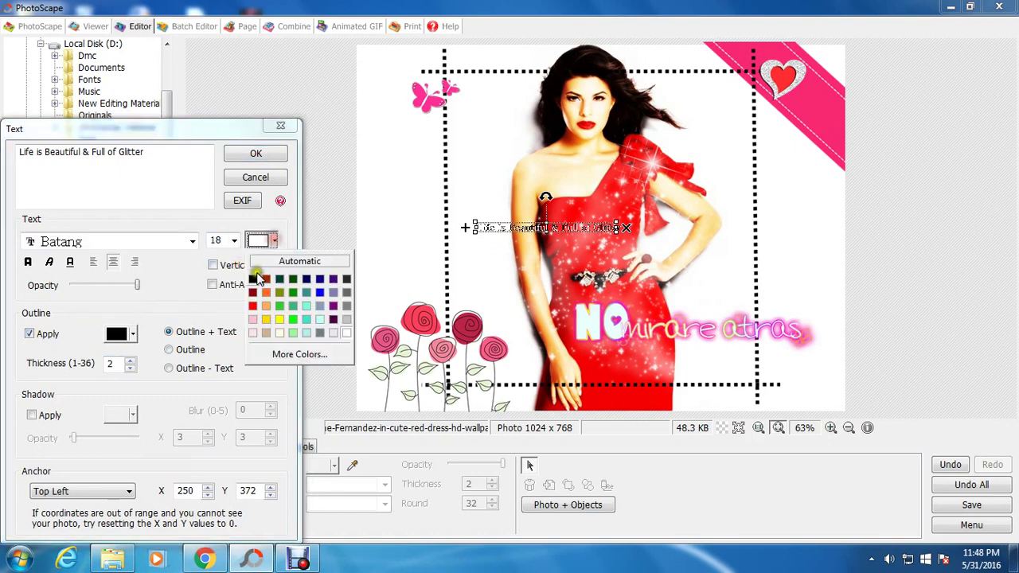
left_click(253, 287)
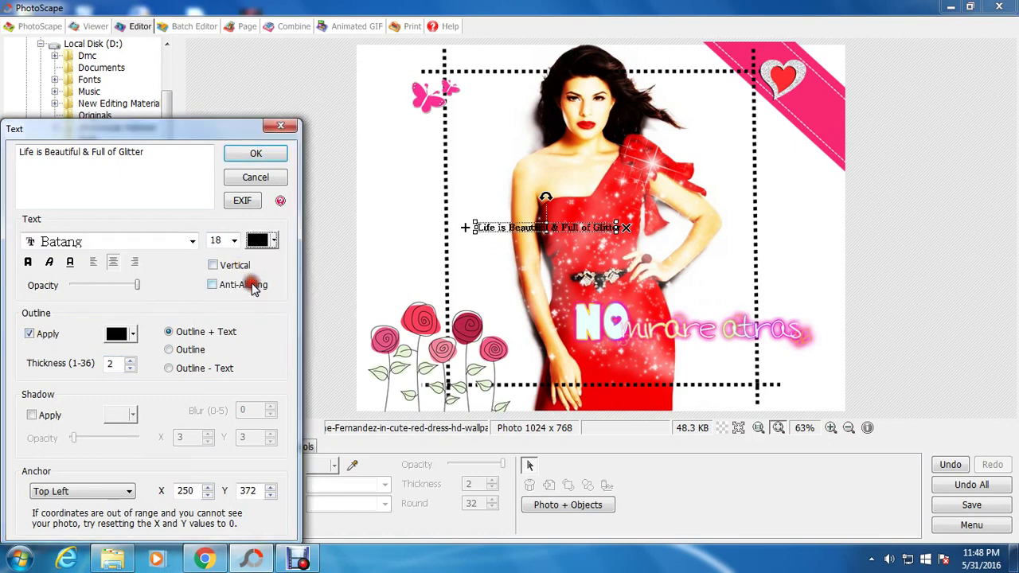
left_click(112, 247)
left_click(119, 538)
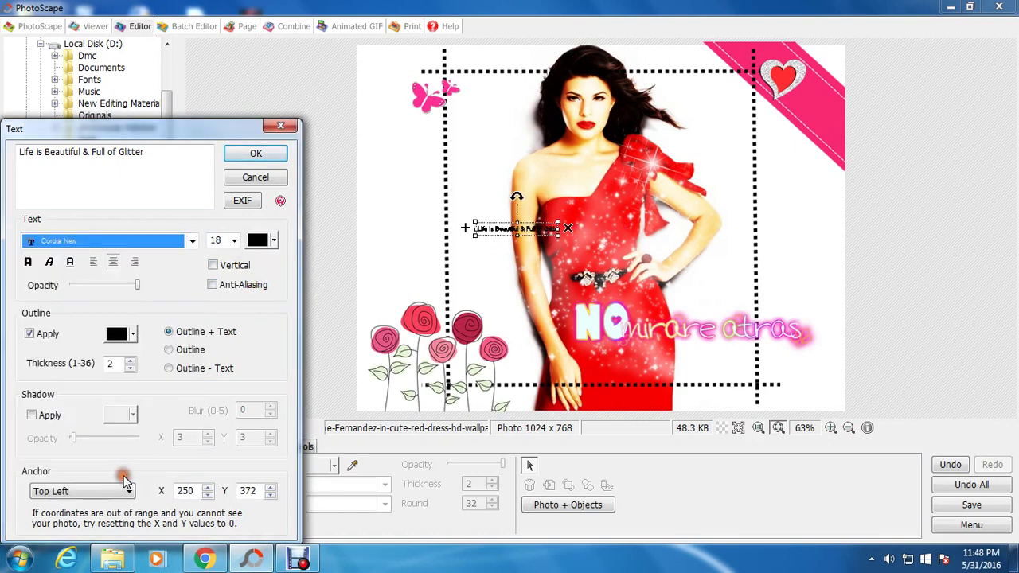
left_click(263, 154)
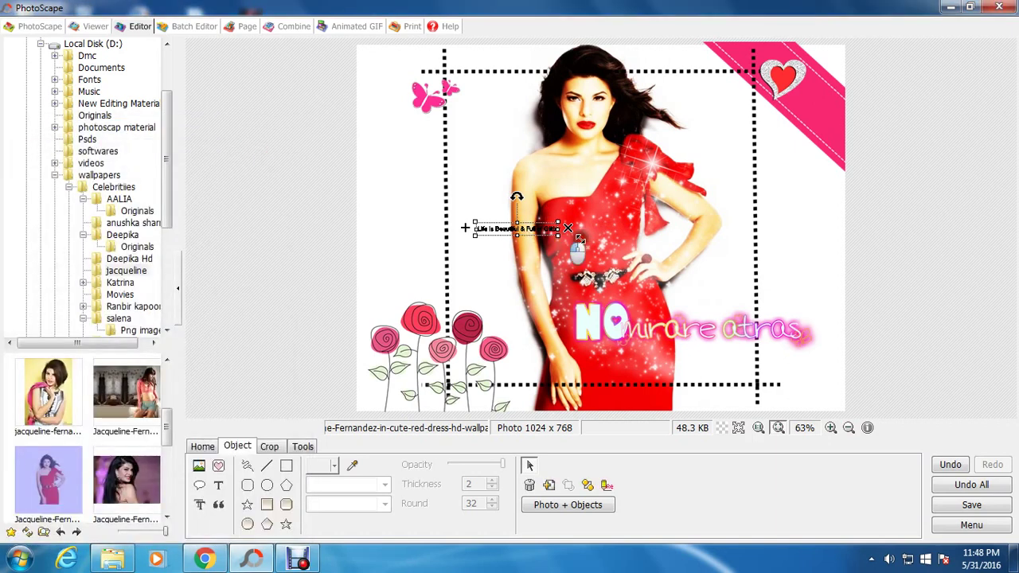
- Move the caption below the NO mirare atras sticker and check the sticker and frame properties
left_click_drag(540, 221, 724, 354)
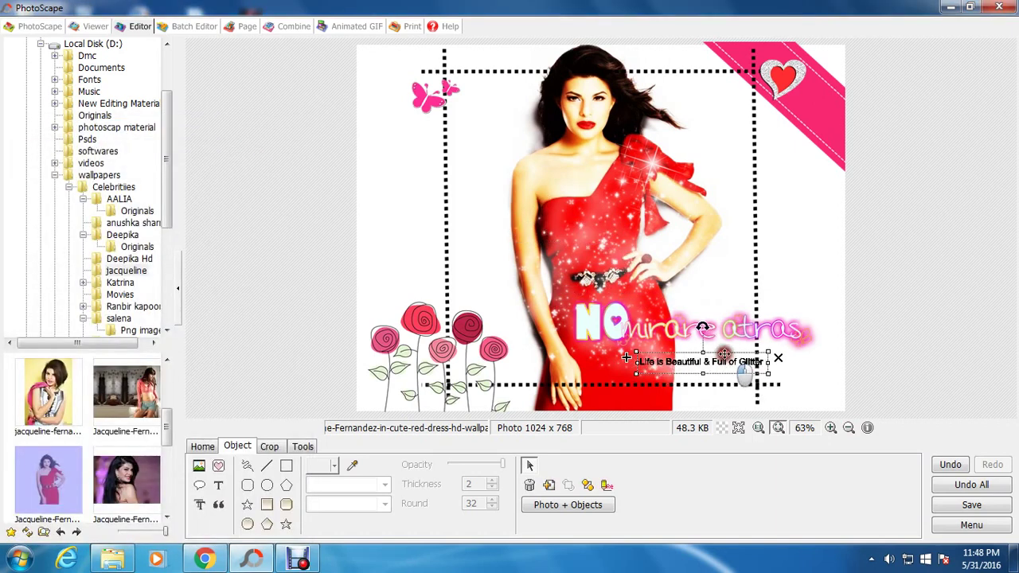
double_click(724, 356)
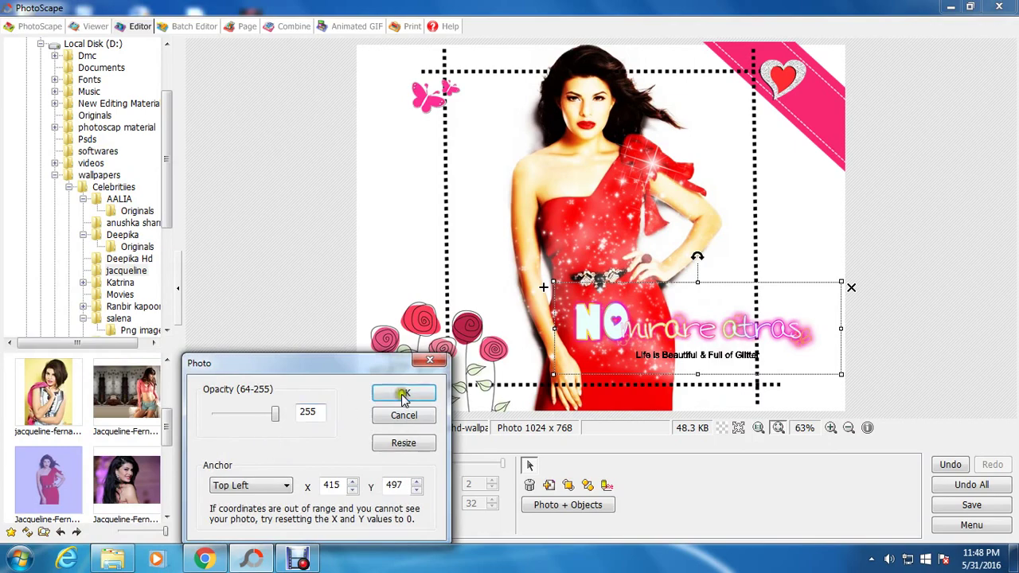
left_click(405, 395)
double_click(690, 374)
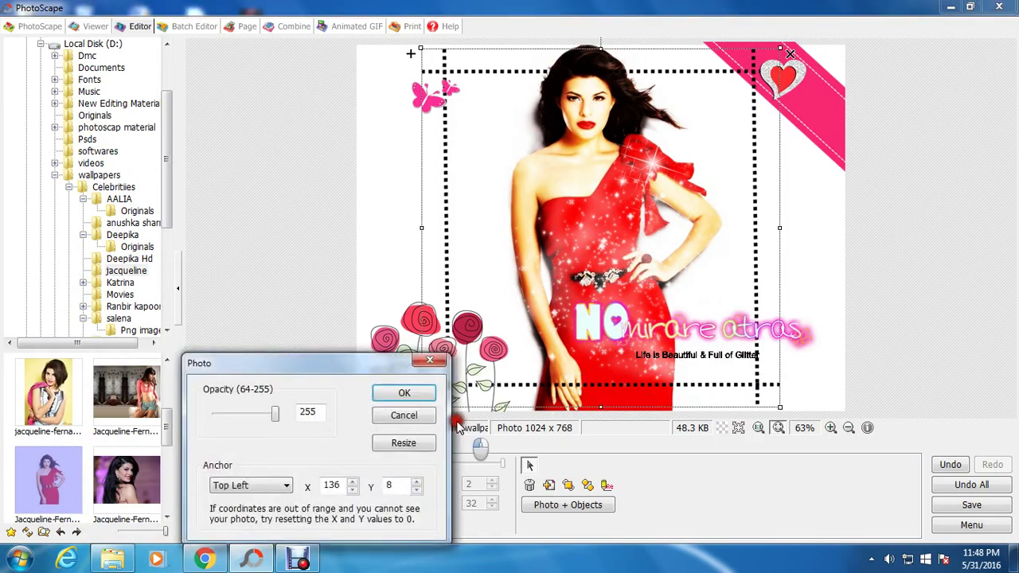
left_click(404, 392)
left_click(703, 356)
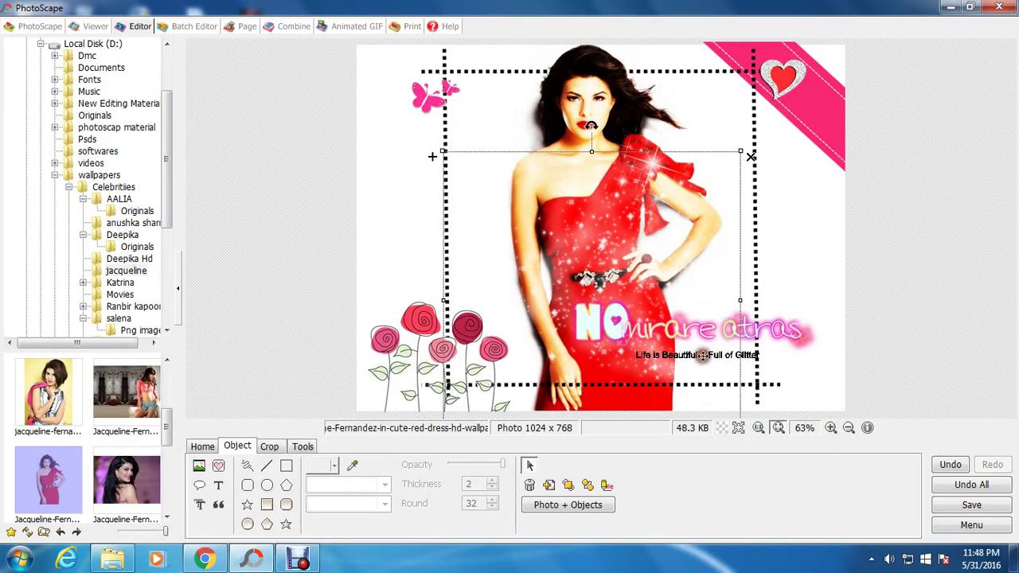
double_click(702, 356)
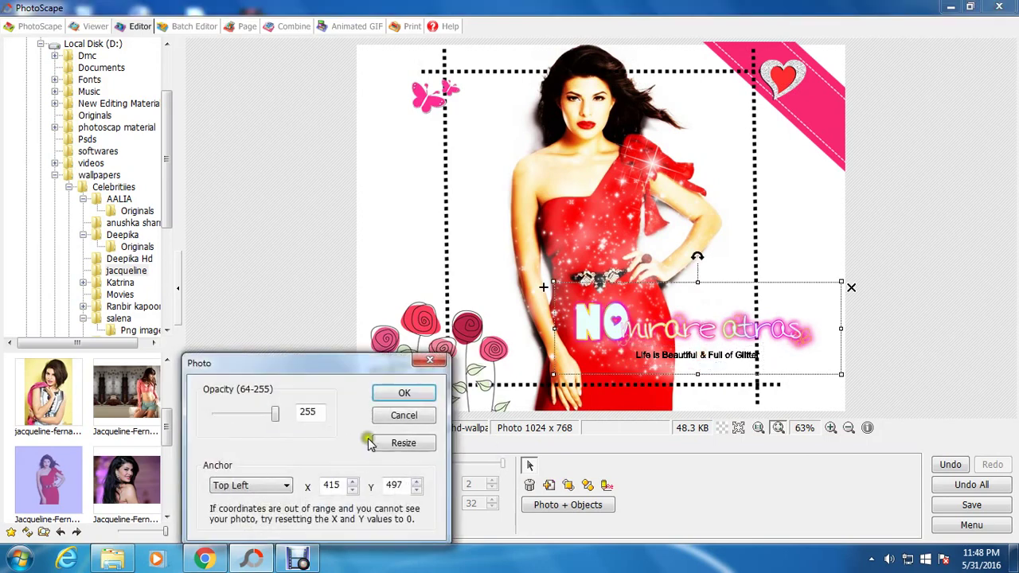
left_click(416, 418)
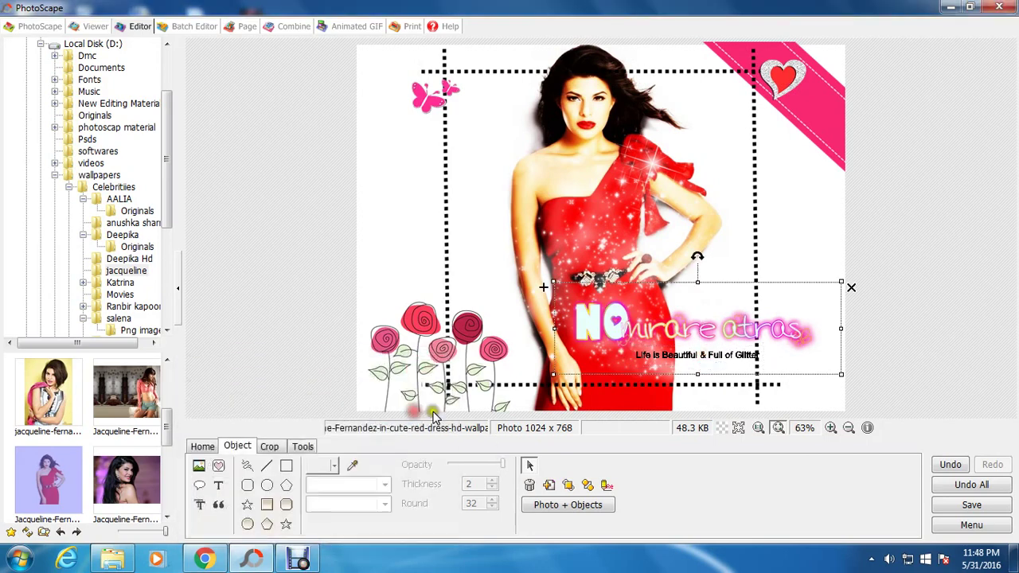
left_click(956, 350)
- Nudge the NO mirare atras sticker up slightly after reviewing object properties
left_click(218, 485)
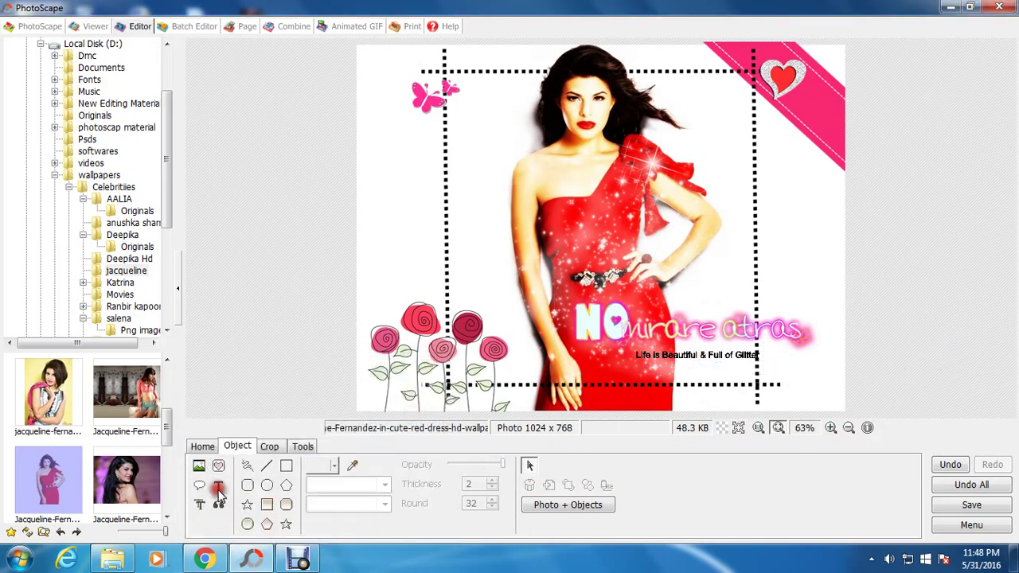
left_click(275, 182)
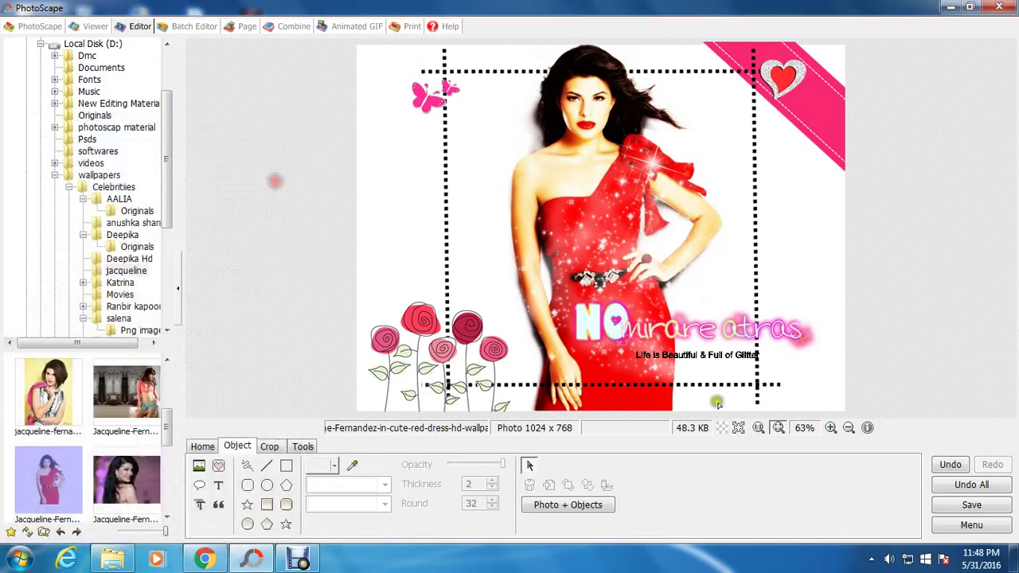
left_click(710, 358)
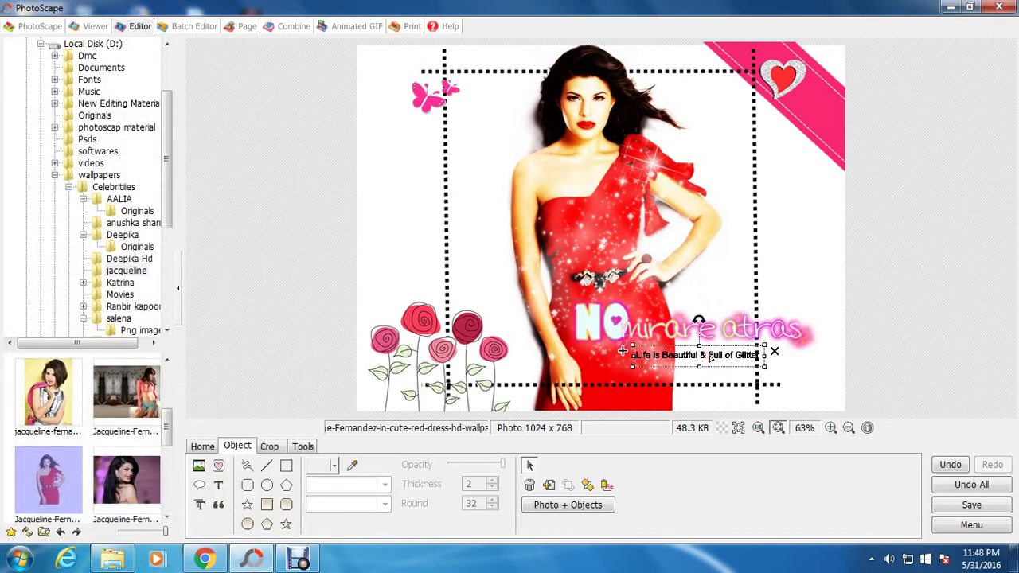
double_click(720, 368)
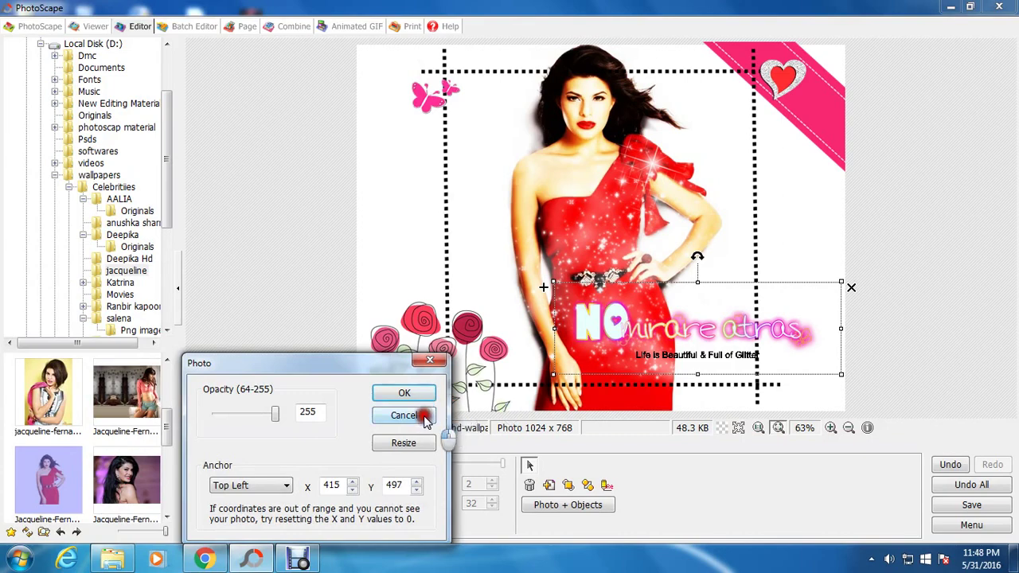
left_click(426, 416)
left_click_drag(678, 357, 683, 326)
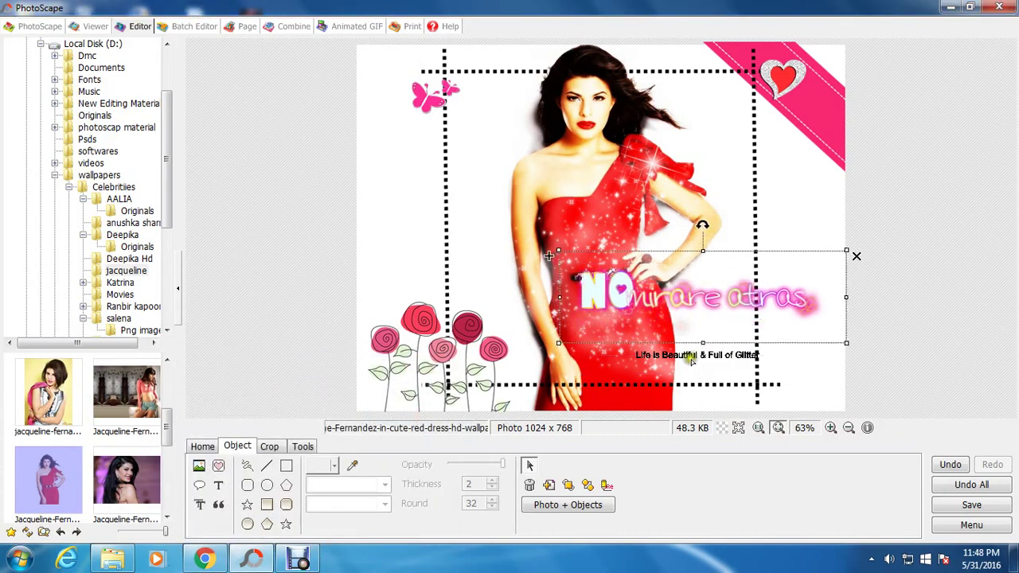
double_click(692, 361)
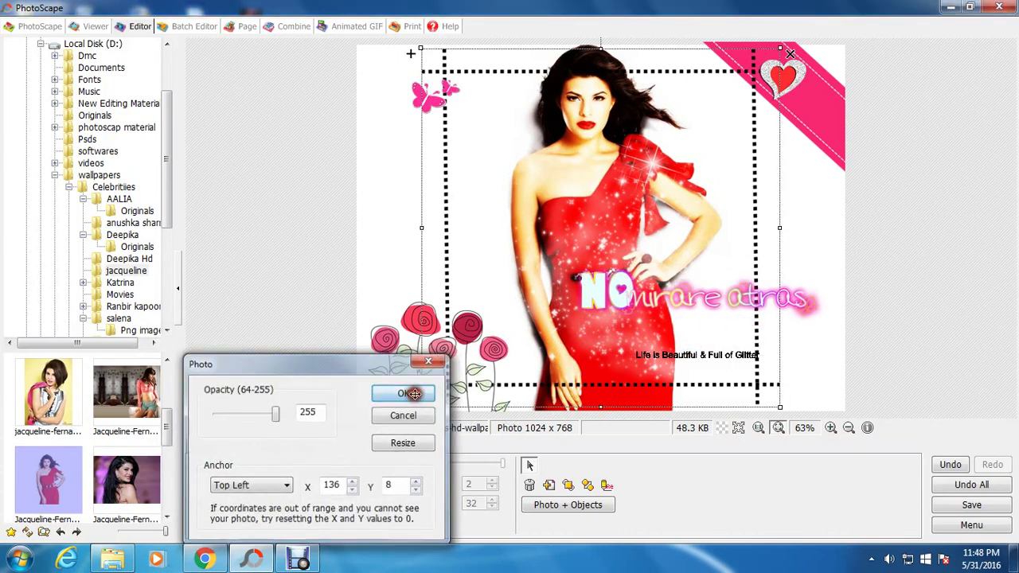
left_click(404, 391)
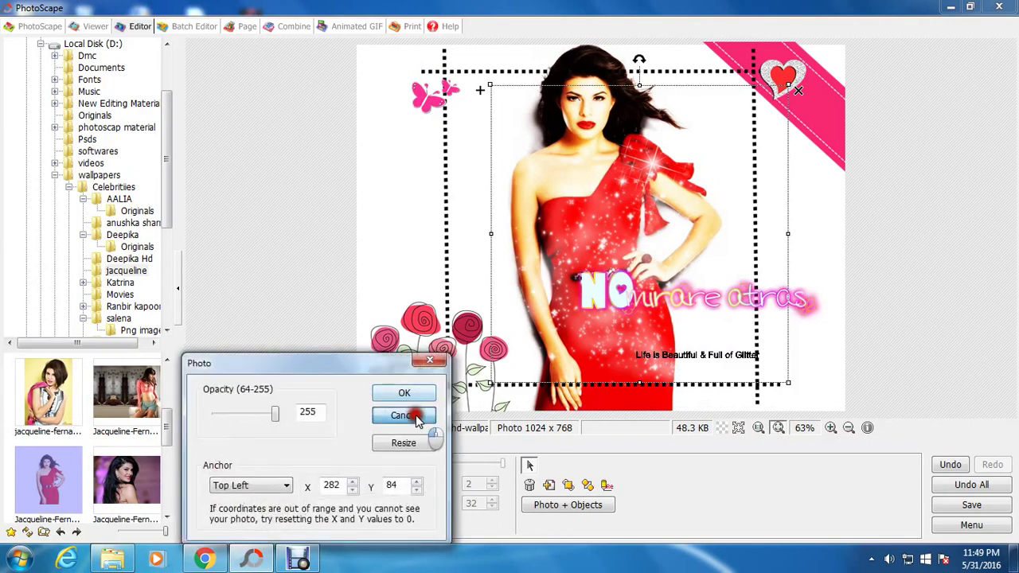
left_click(428, 412)
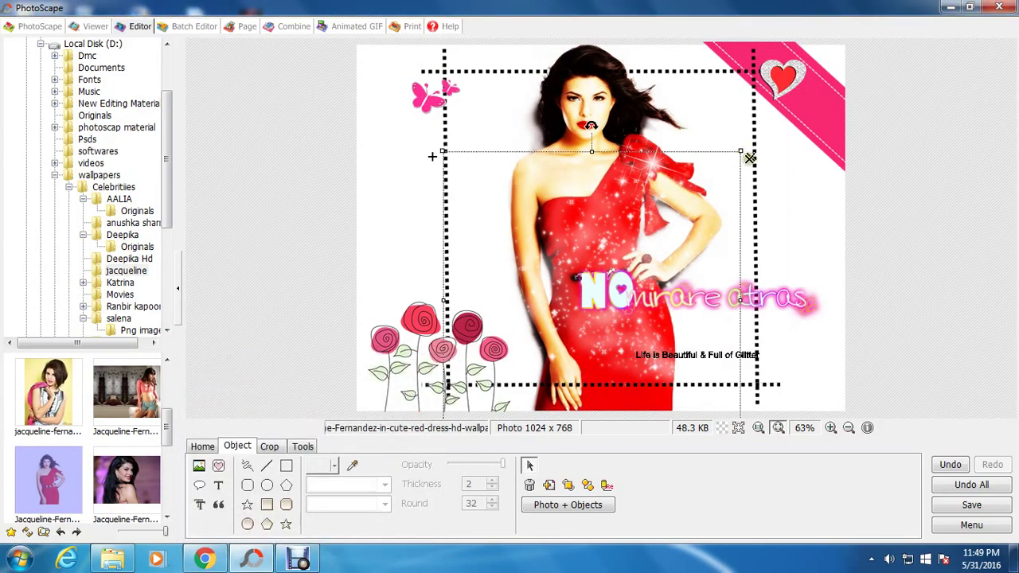
- Shift the NO mirare atras sticker down and move the caption to the picture's left side
left_click(698, 300)
mouse_move(745, 291)
left_mouse_down()
mouse_move(730, 320)
mouse_move(739, 321)
left_mouse_up()
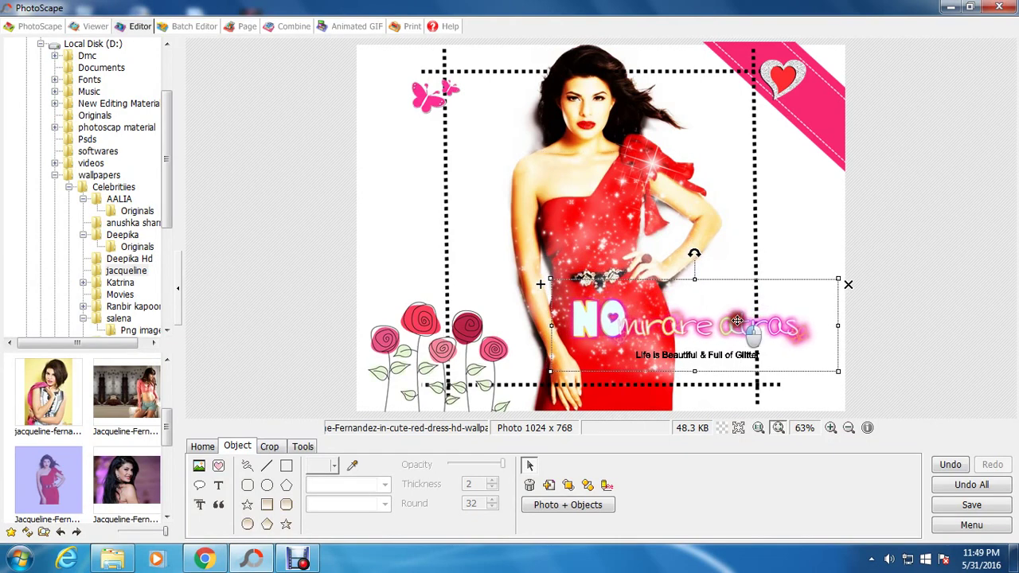
left_click(705, 357)
mouse_move(705, 358)
left_mouse_down()
mouse_move(685, 365)
mouse_move(376, 205)
left_mouse_up()
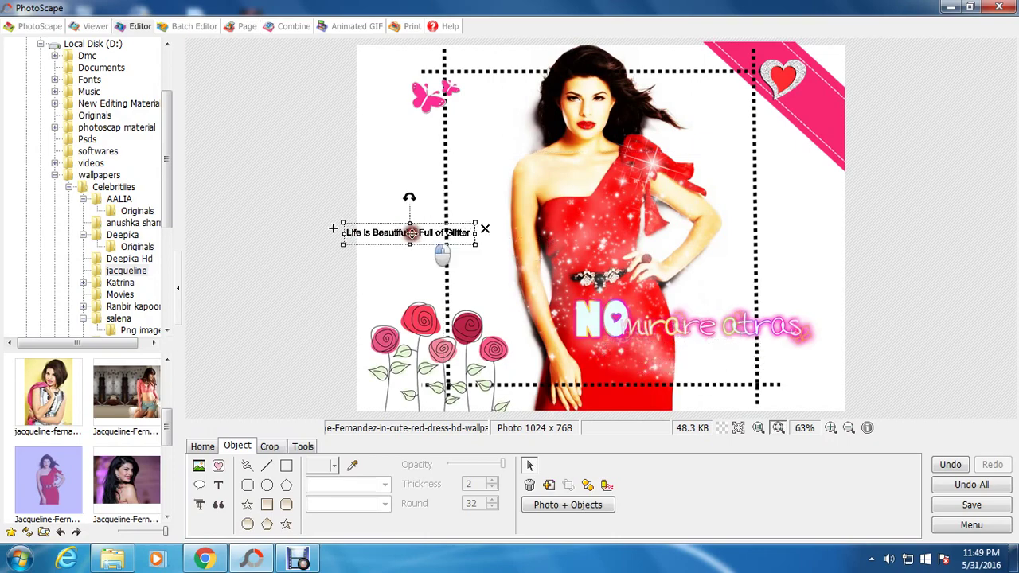
- Change the caption's font to a decorative handwritten style
double_click(376, 206)
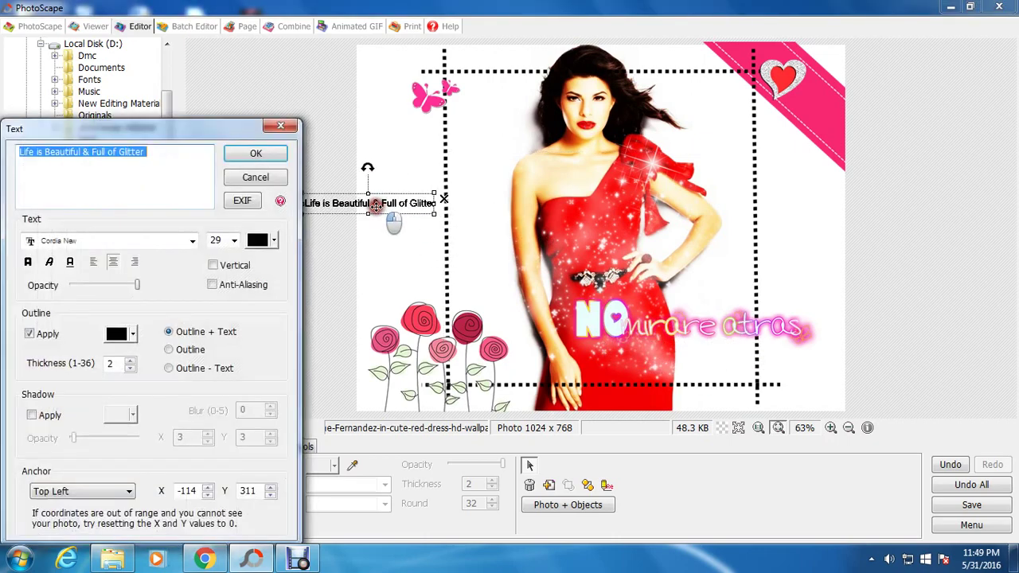
left_click(110, 241)
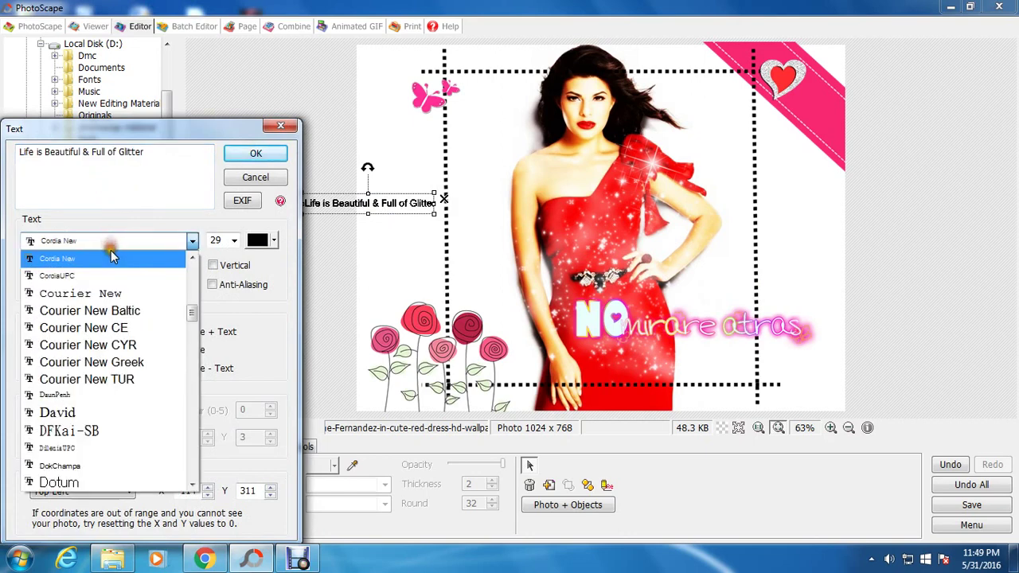
left_click_drag(193, 317, 188, 449)
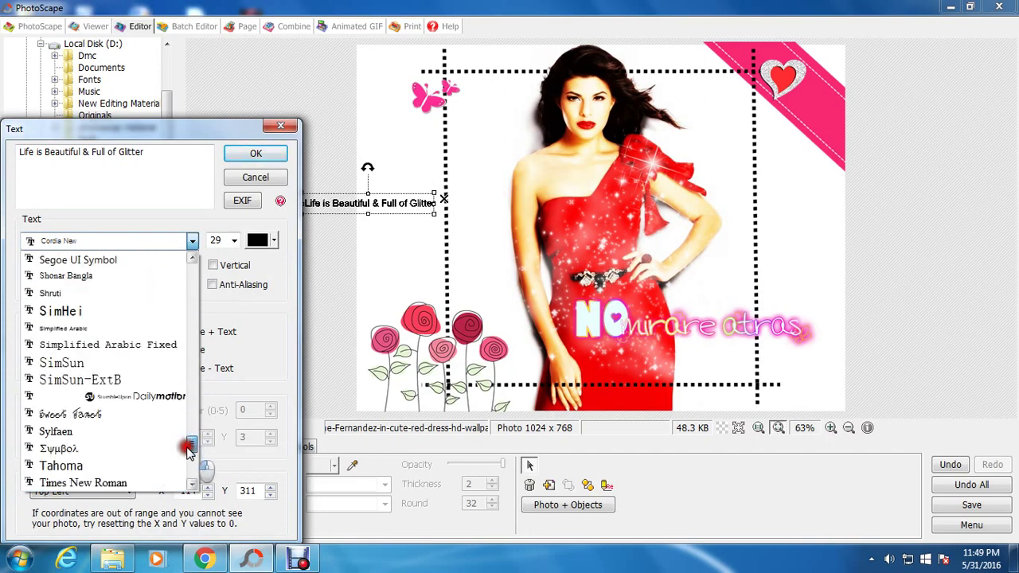
left_click(118, 417)
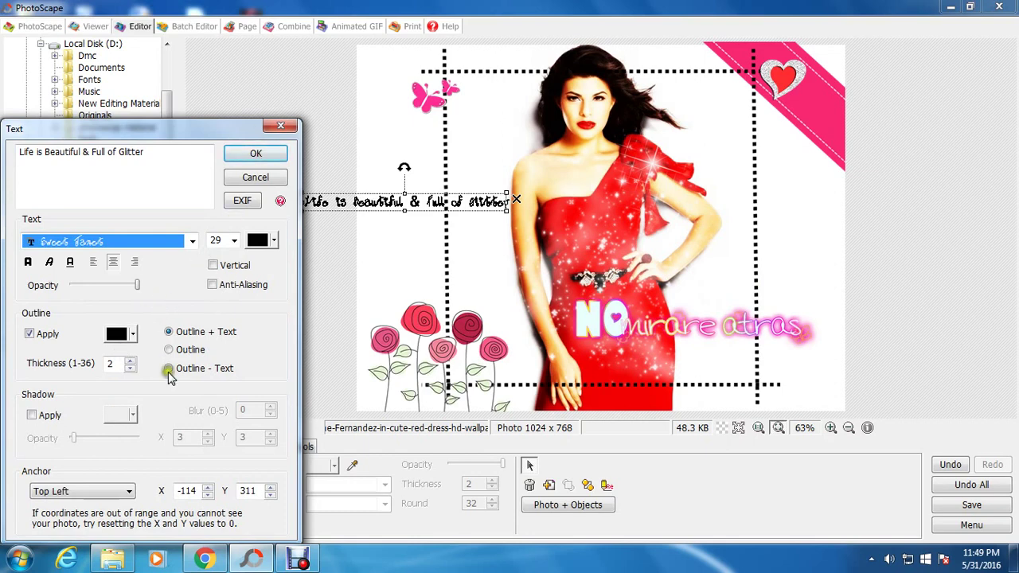
left_click(244, 155)
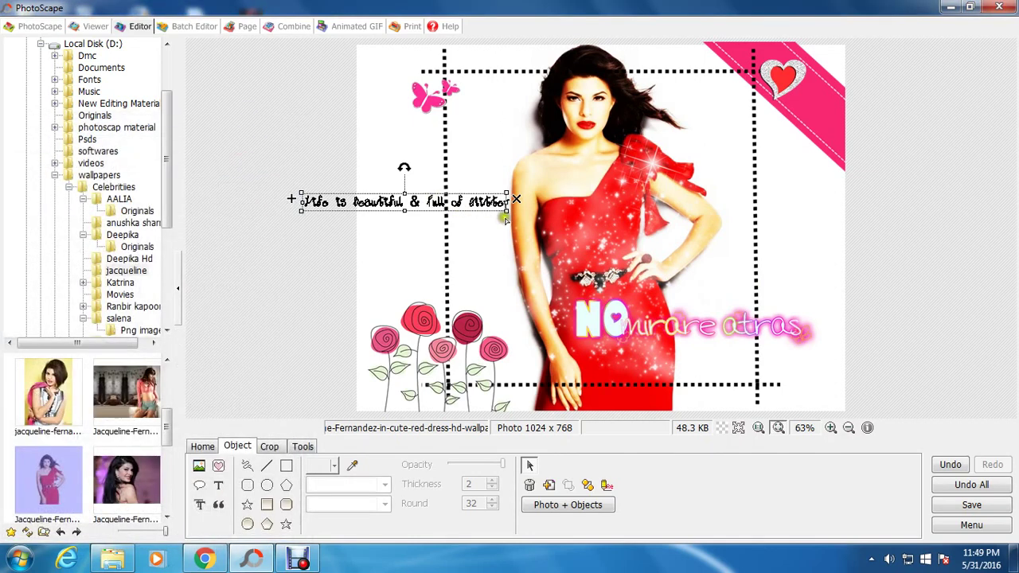
- Enlarge the handwritten caption and place it beneath the NO mirare atras sticker
left_click_drag(507, 209, 635, 221)
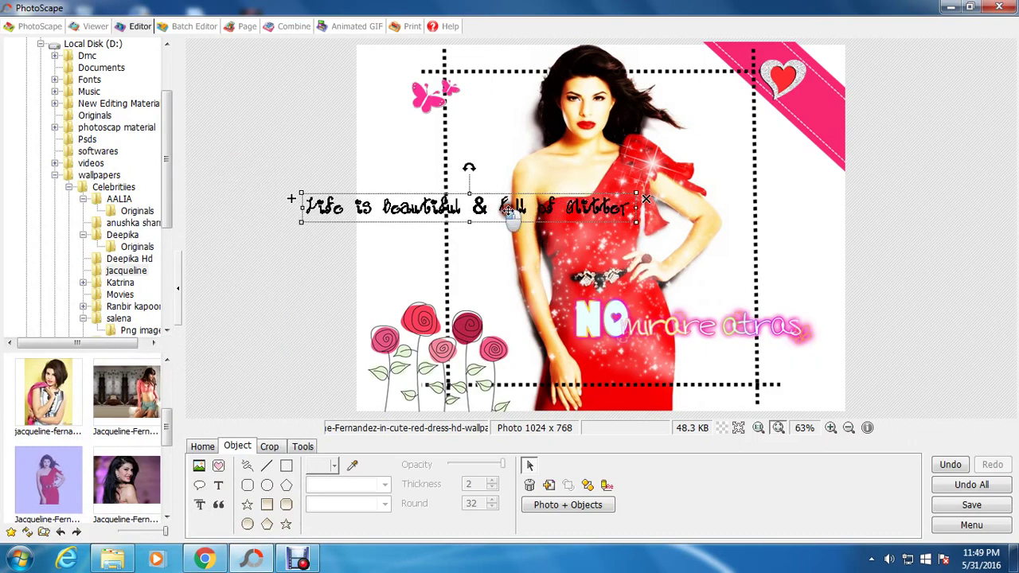
left_click_drag(532, 213, 715, 353)
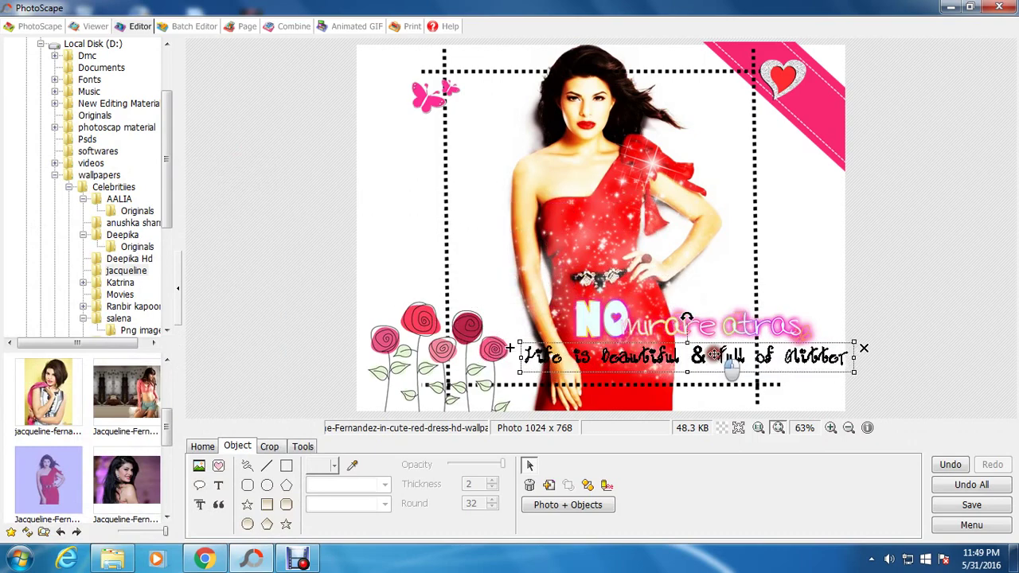
left_click(984, 286)
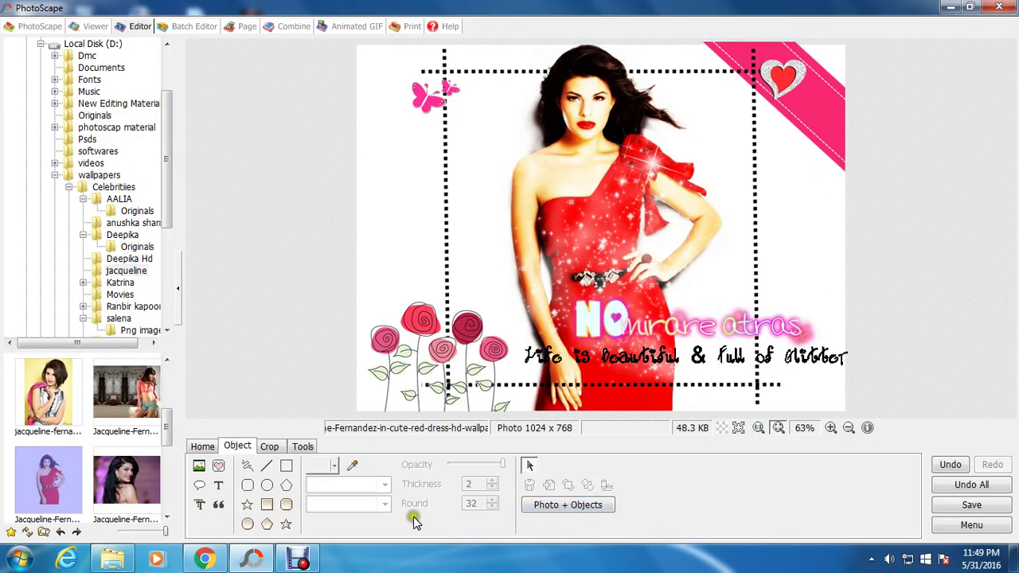
left_click(980, 509)
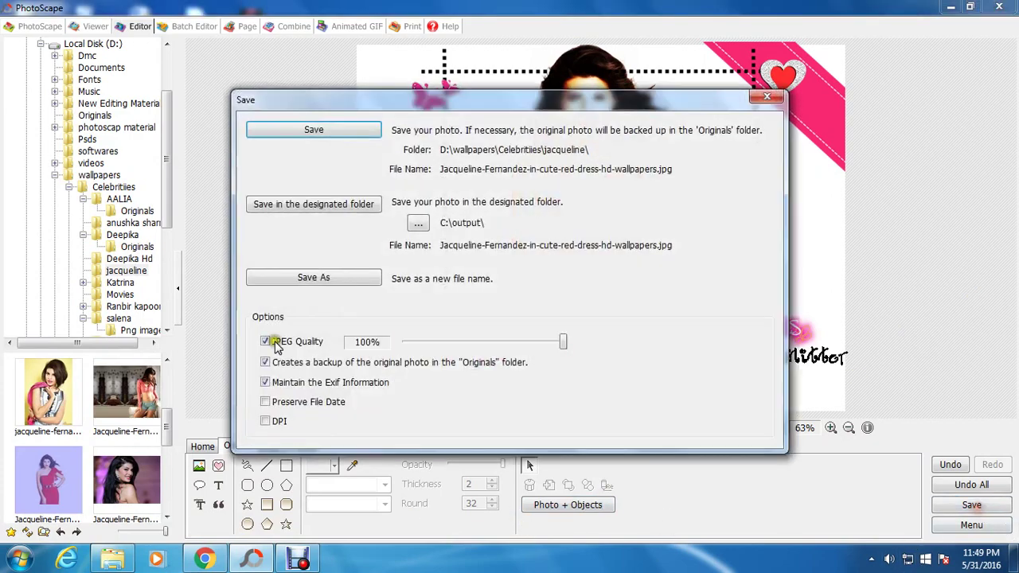
- Save the photo as a JPEG under its original file name without enlarging the canvas
left_click(303, 280)
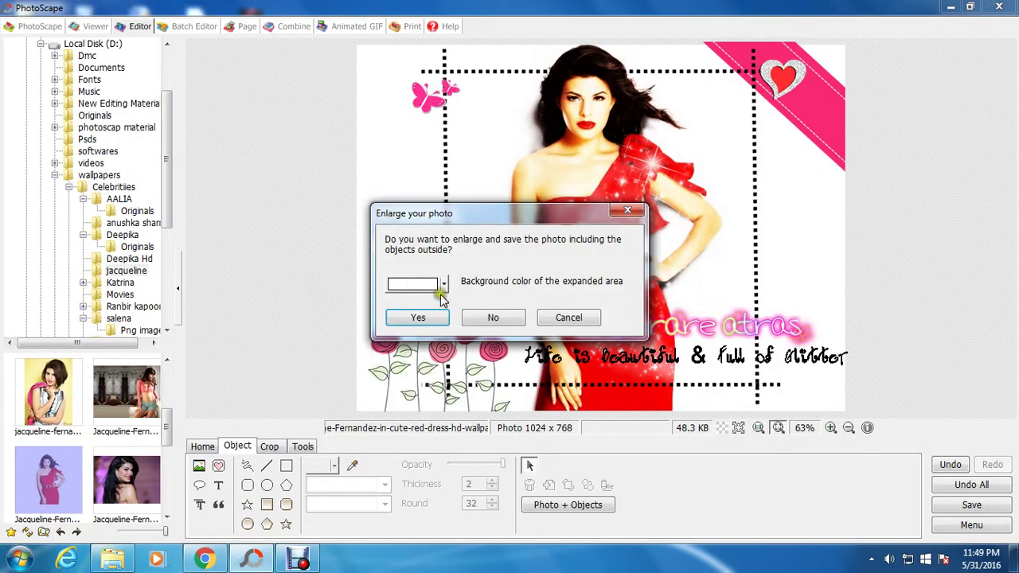
left_click(443, 284)
left_click(570, 319)
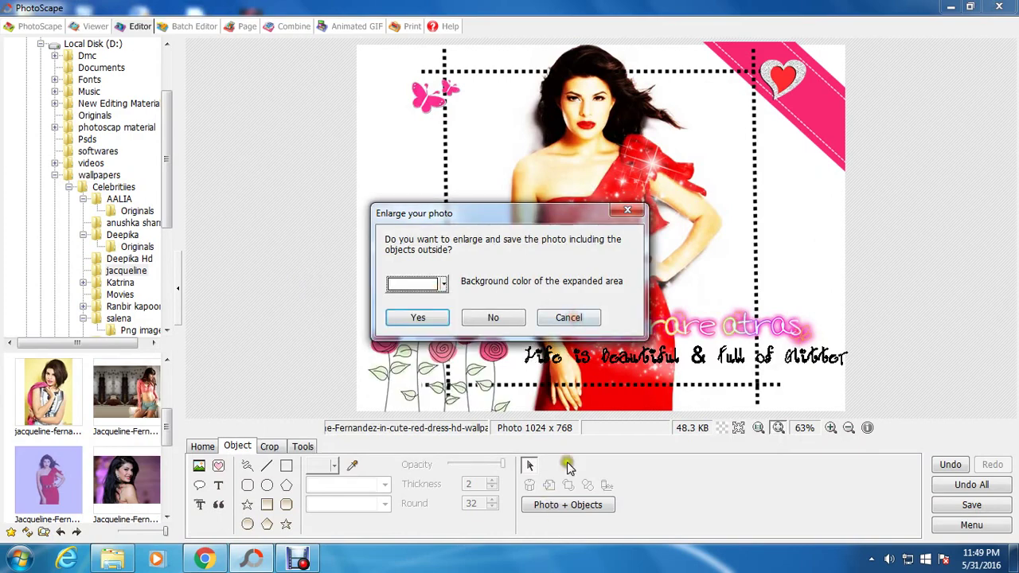
left_click(486, 318)
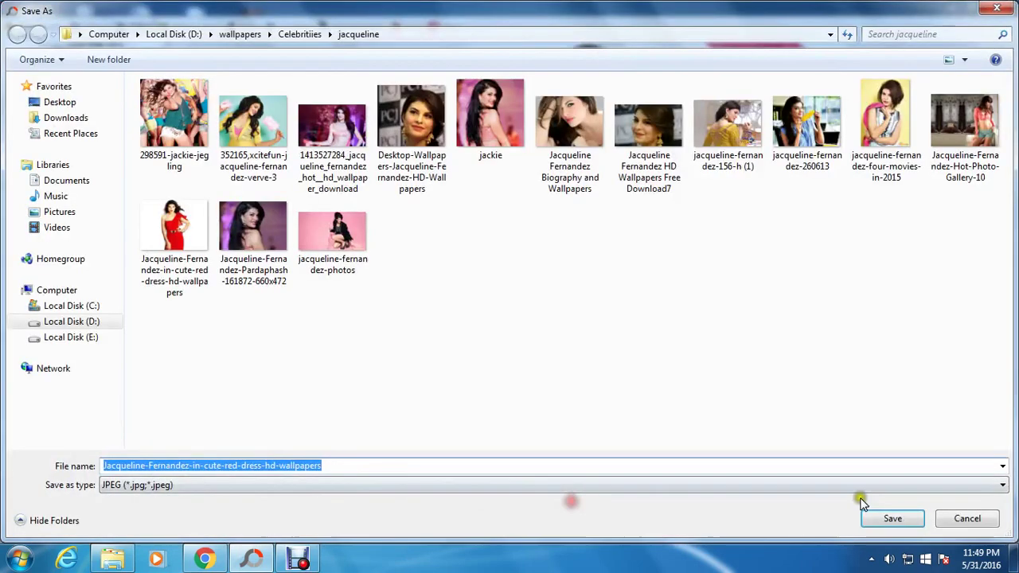
left_click(888, 520)
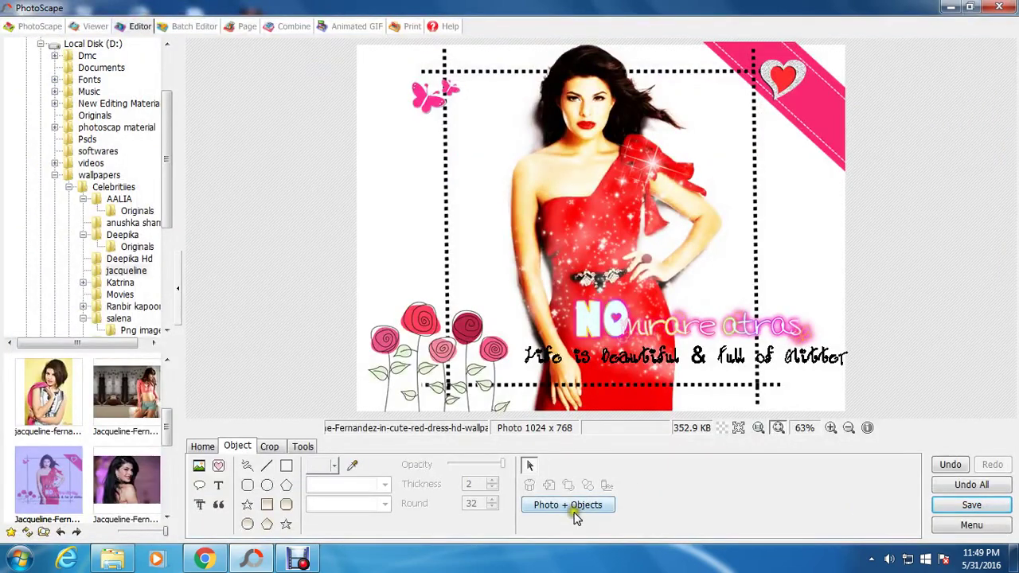
- Combine all objects with the photo and save a same-named JPEG copy to the Desktop
left_click(573, 508)
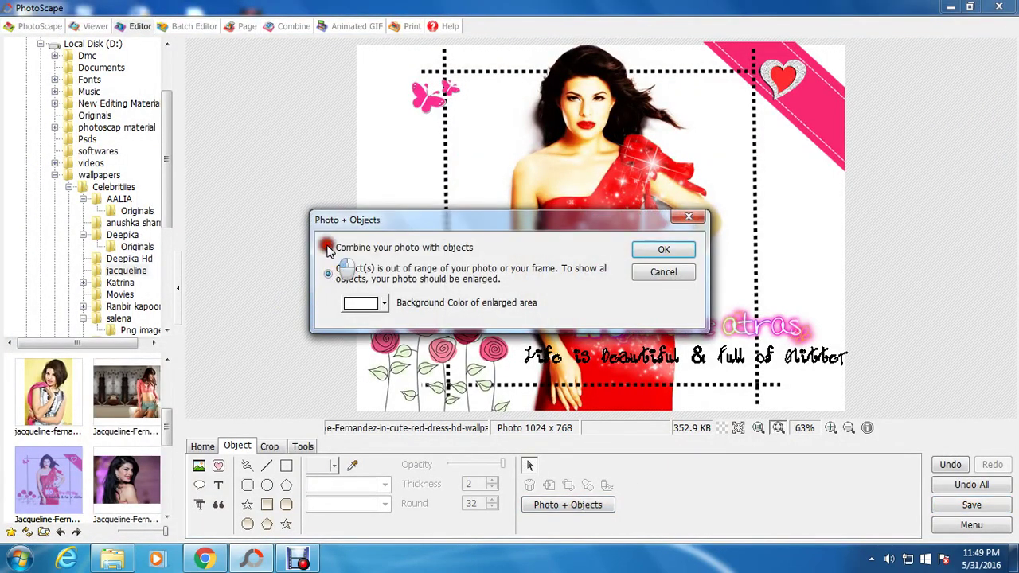
left_click(666, 250)
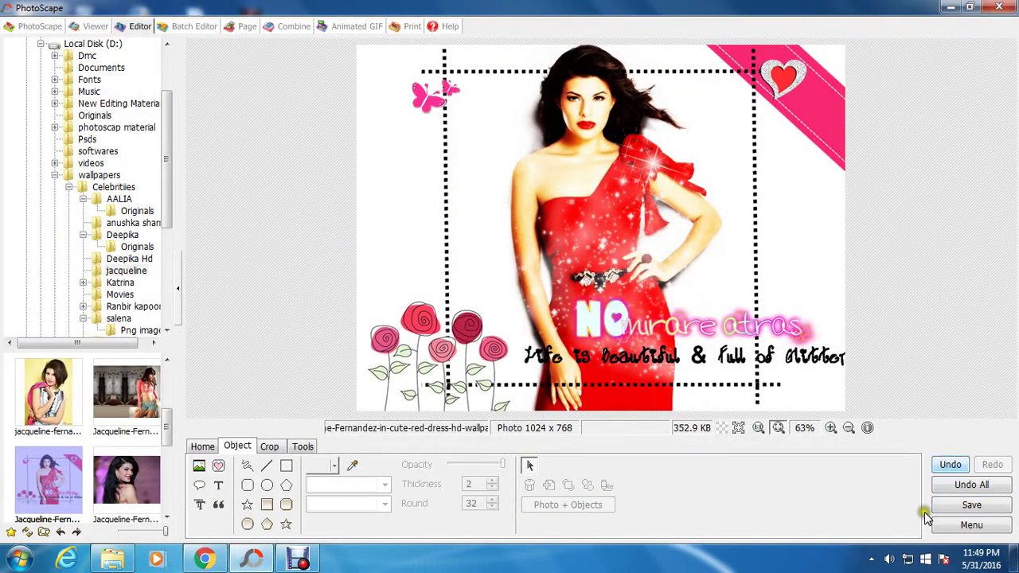
left_click(951, 508)
left_click(358, 276)
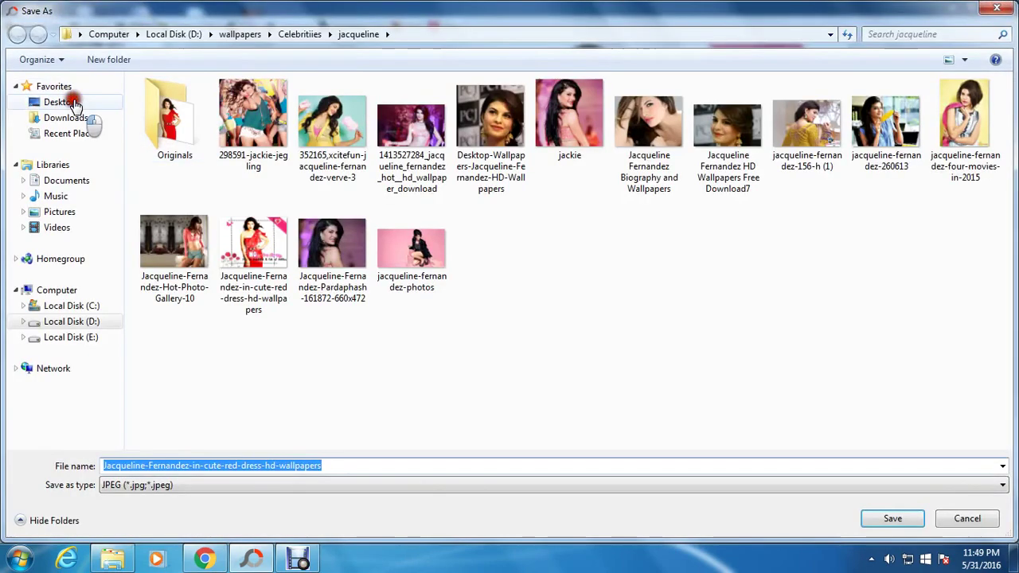
left_click(48, 102)
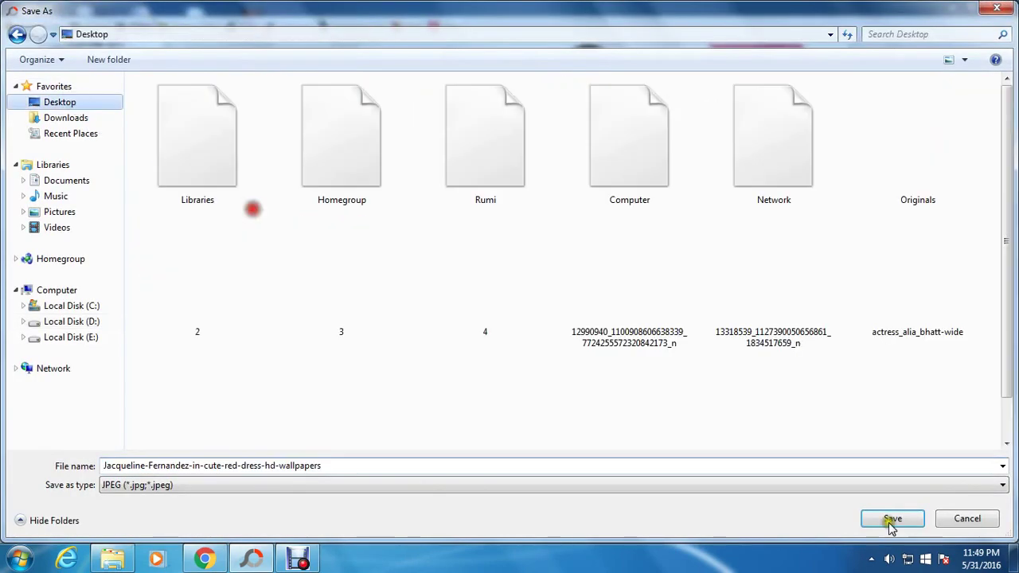
left_click(890, 524)
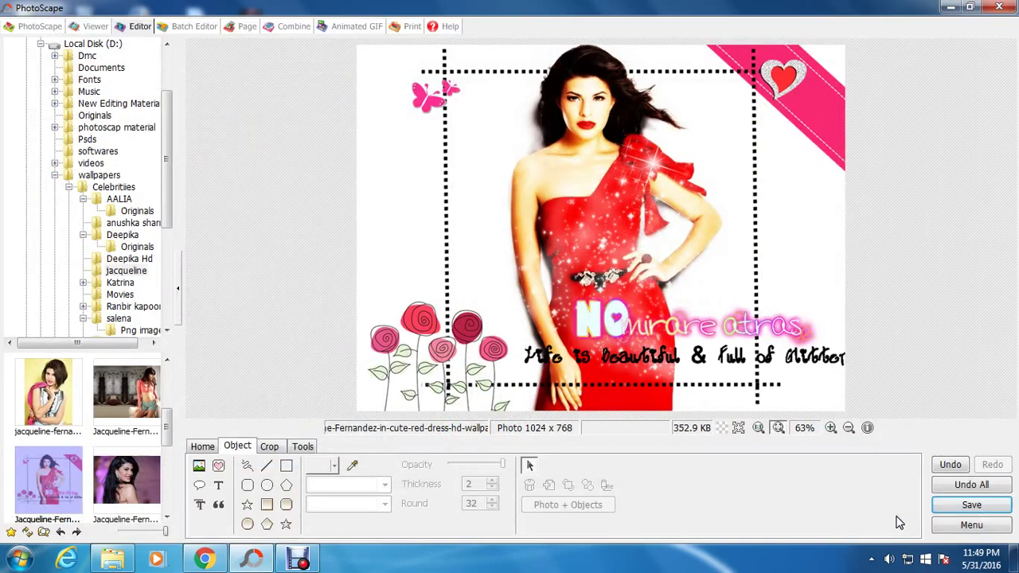